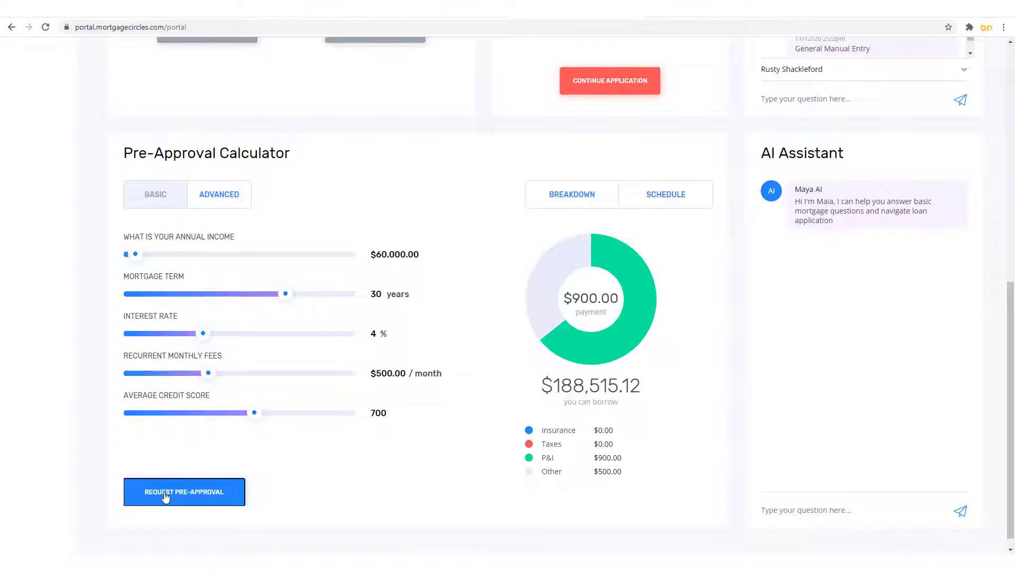
# Step: Send a pre-approval request with the current figures and dismiss the confirmation
pyautogui.click(164, 497)
pyautogui.click(518, 352)
pyautogui.scroll(9, 517, 351)
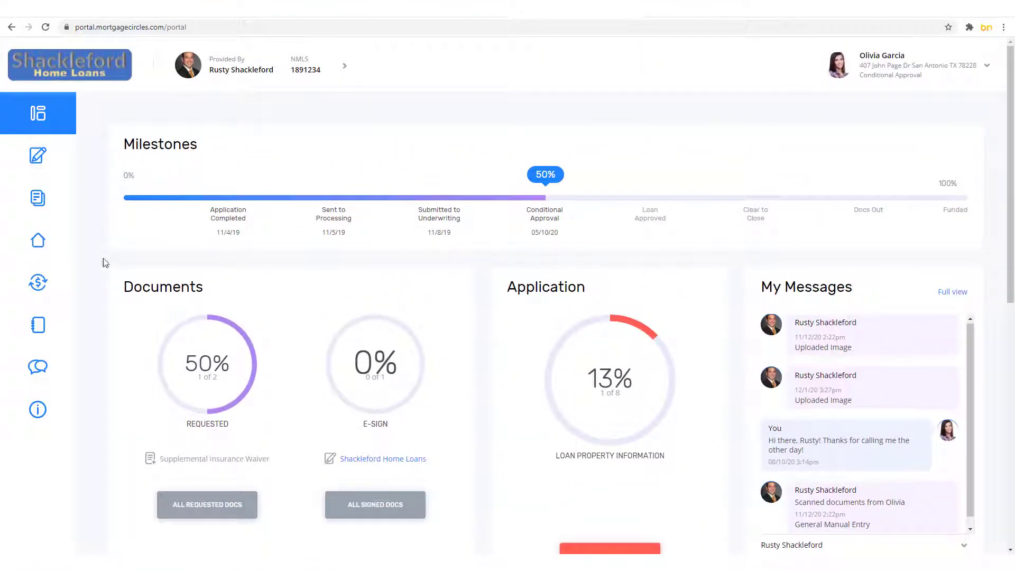
# Step: Visit the Refinance Analysis page, then the Loan App form
pyautogui.moveTo(21, 200)
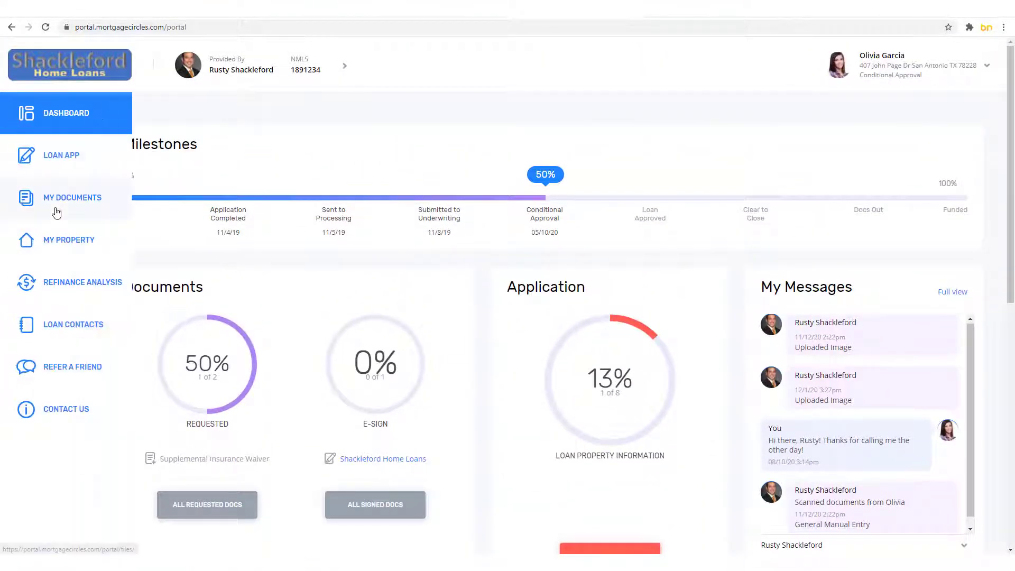
pyautogui.click(67, 286)
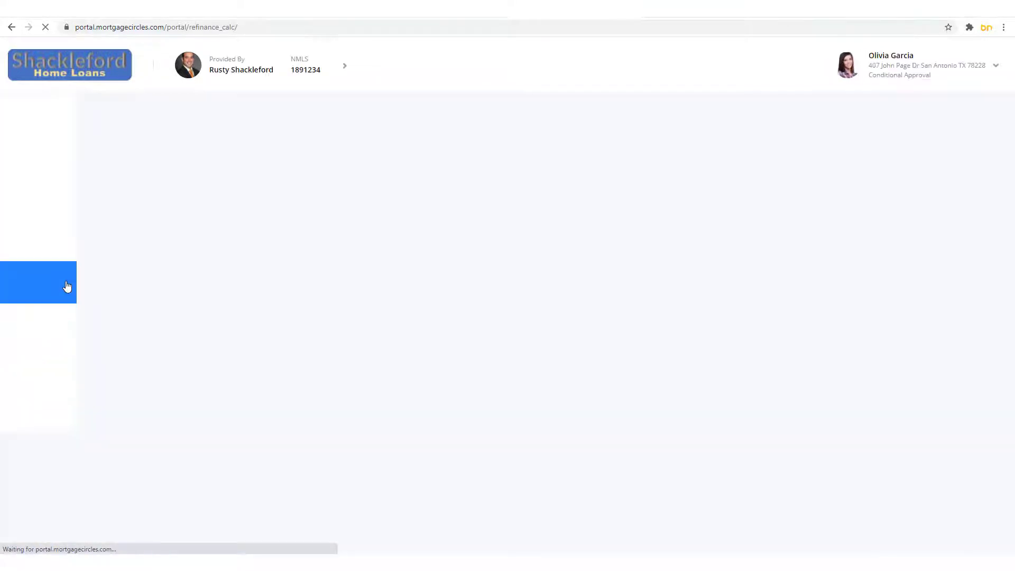
pyautogui.scroll(-2, 727, 234)
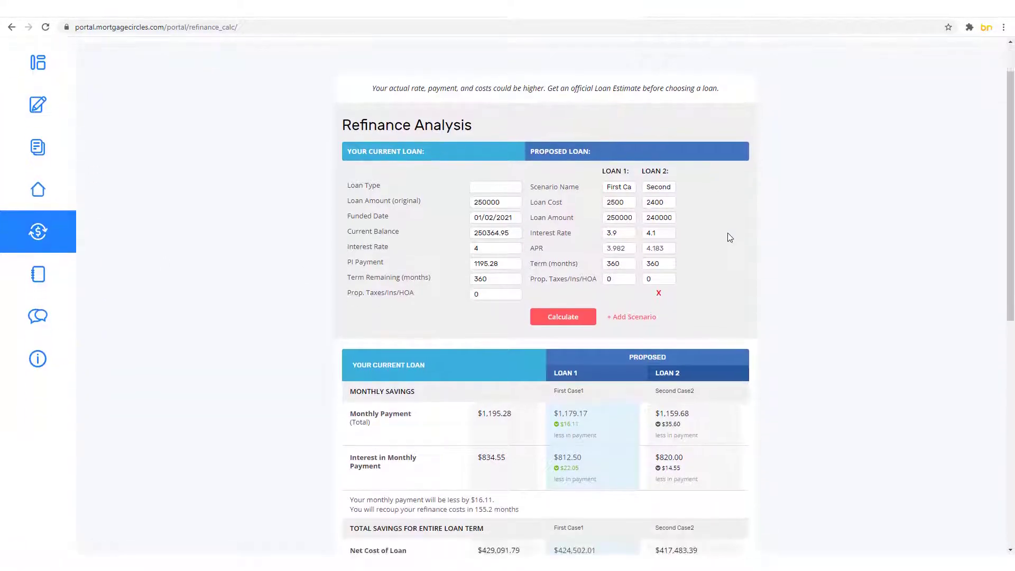
pyautogui.moveTo(37, 139)
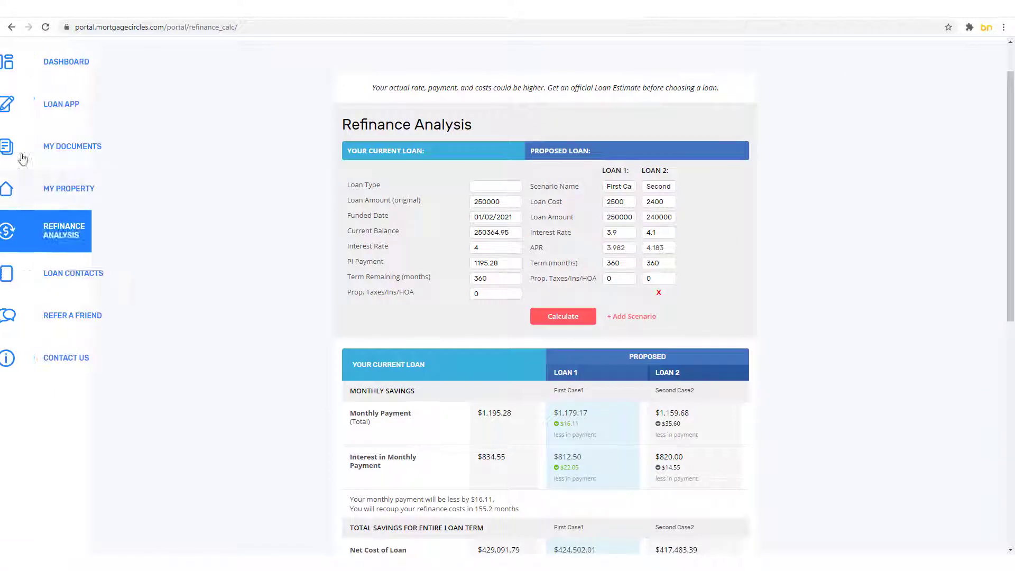
pyautogui.click(65, 106)
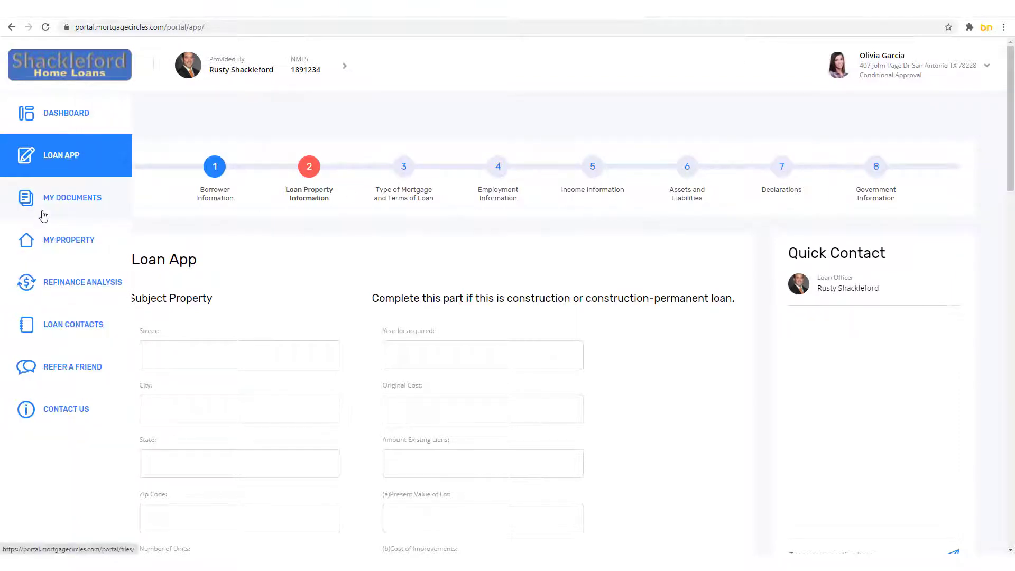
# Step: Download Example Image.png from My Documents
pyautogui.click(44, 217)
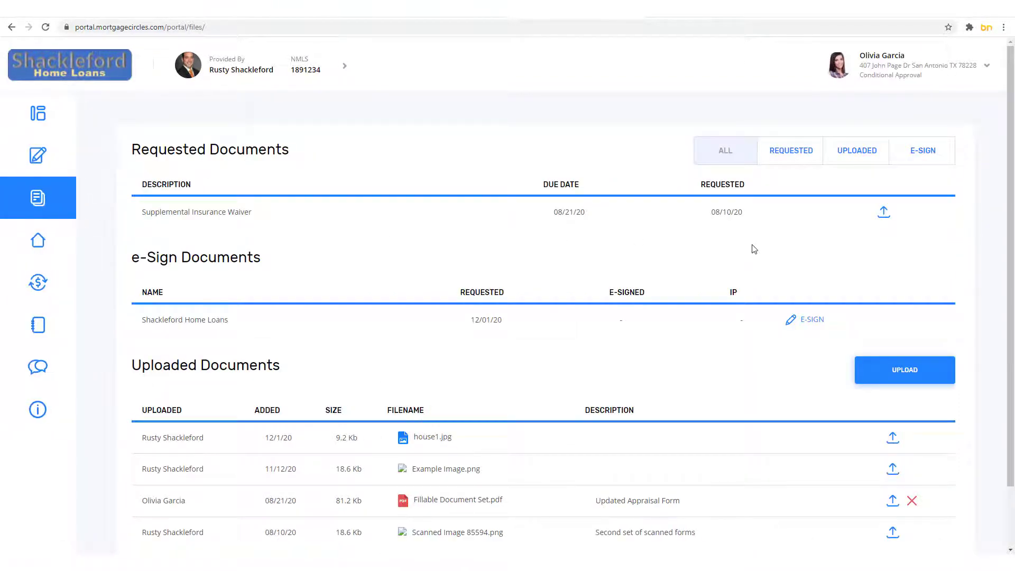
pyautogui.scroll(-2, 754, 249)
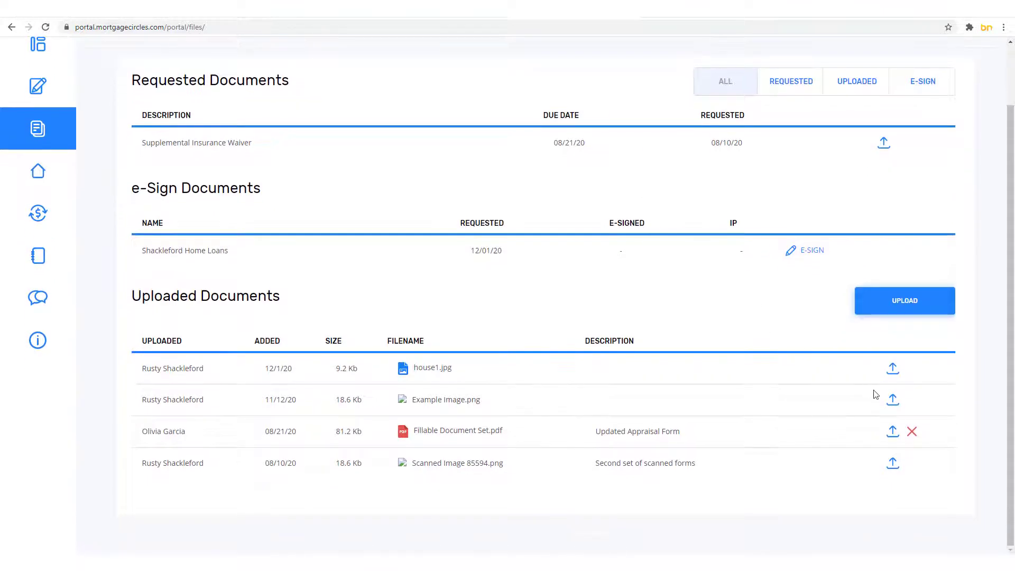
pyautogui.click(893, 405)
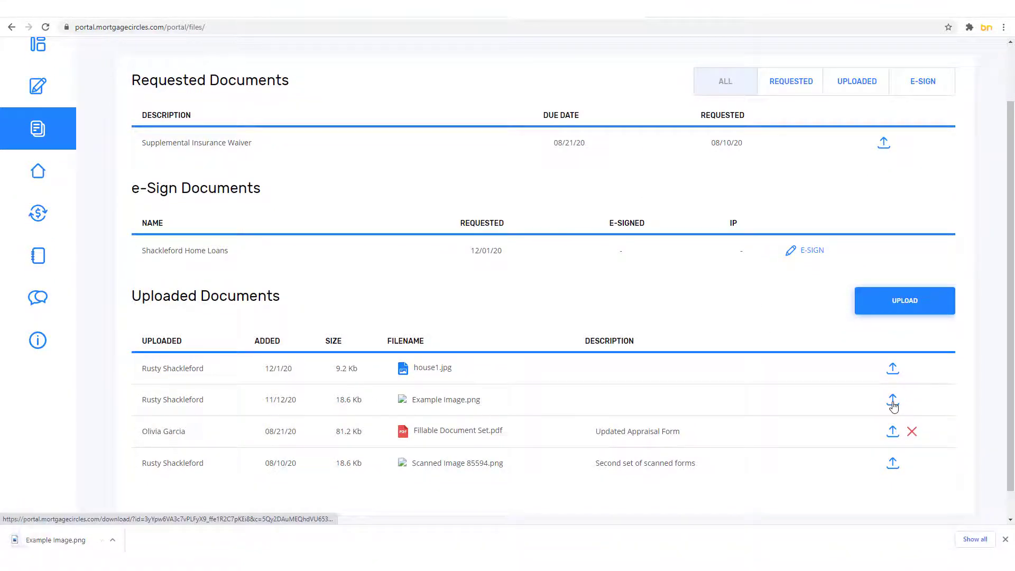
pyautogui.click(1006, 539)
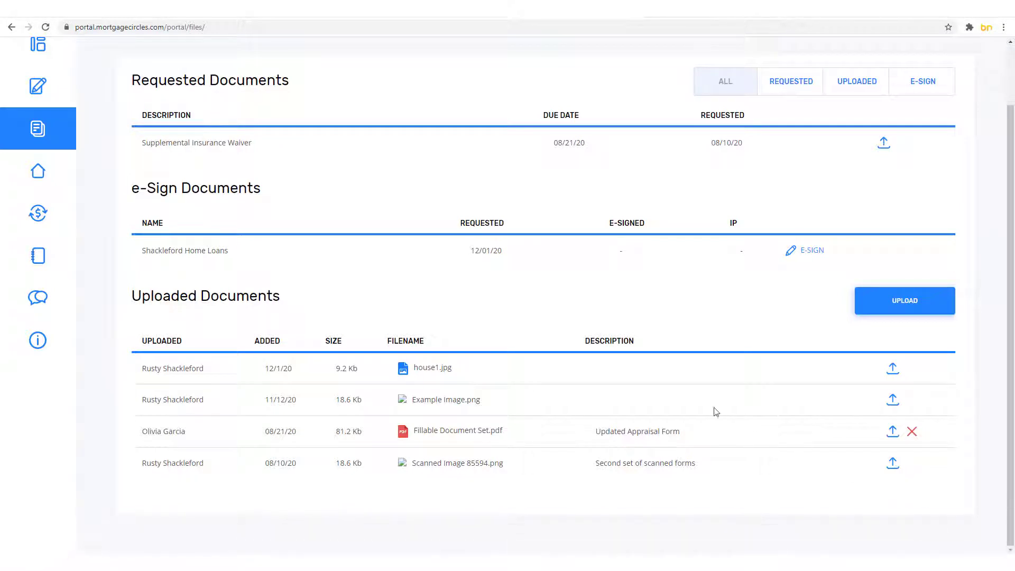
# Step: View the Contact Us details, then return to the portal dashboard
pyautogui.moveTo(37, 222)
pyautogui.click(47, 343)
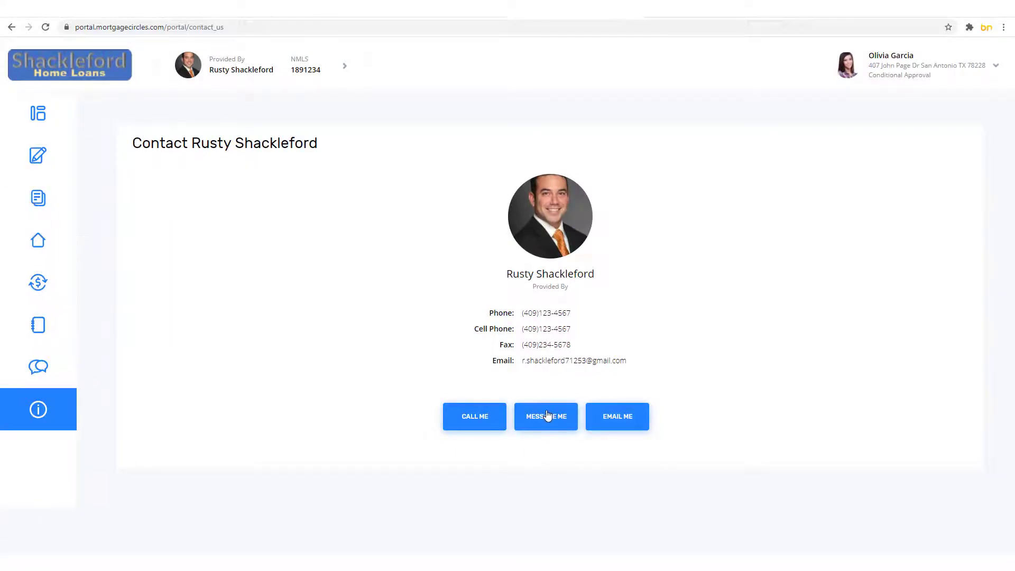
pyautogui.click(43, 127)
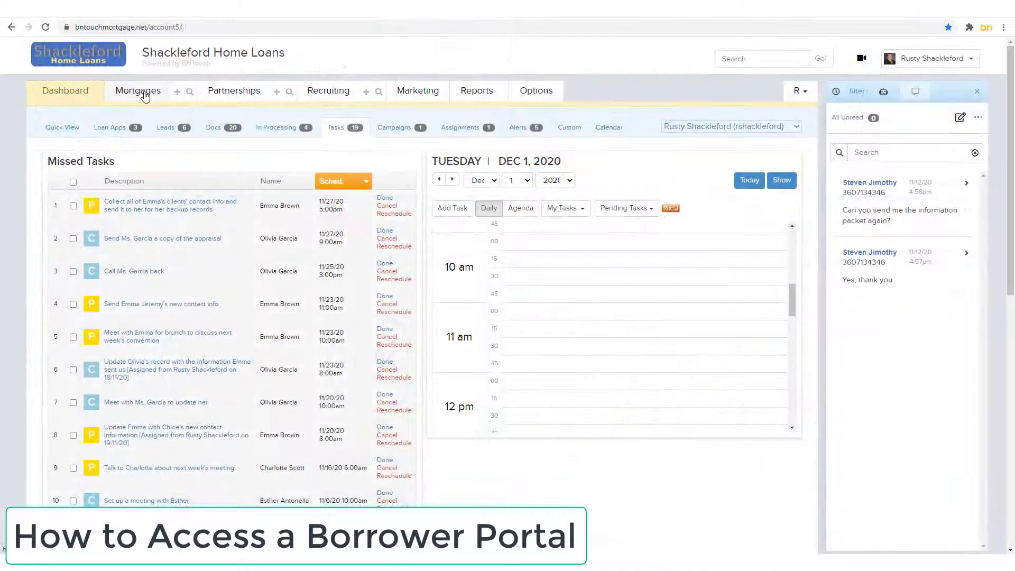
# Step: Open the Mortgages pipeline and select the borrower listed under In Processing
pyautogui.click(144, 95)
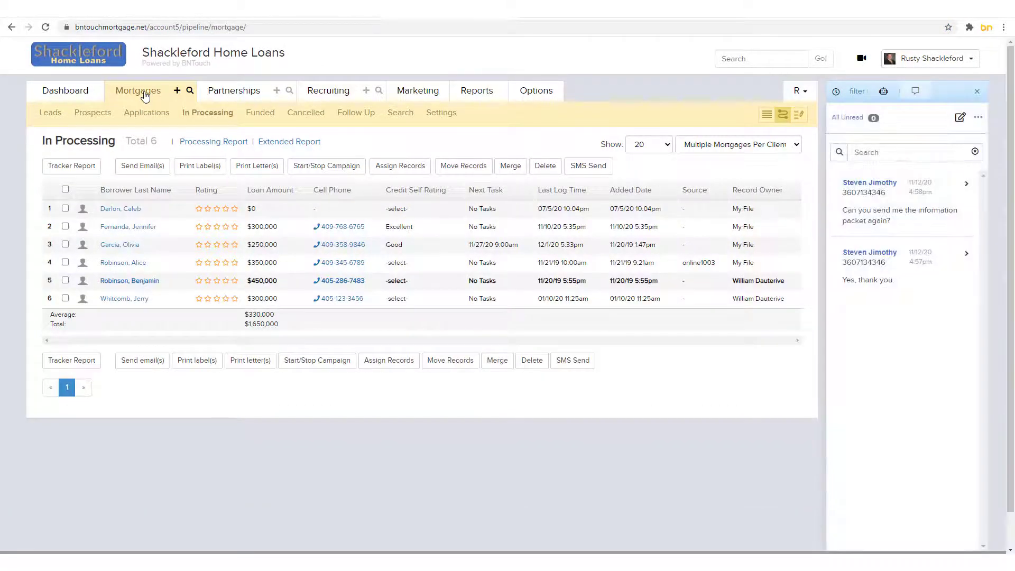
pyautogui.click(126, 247)
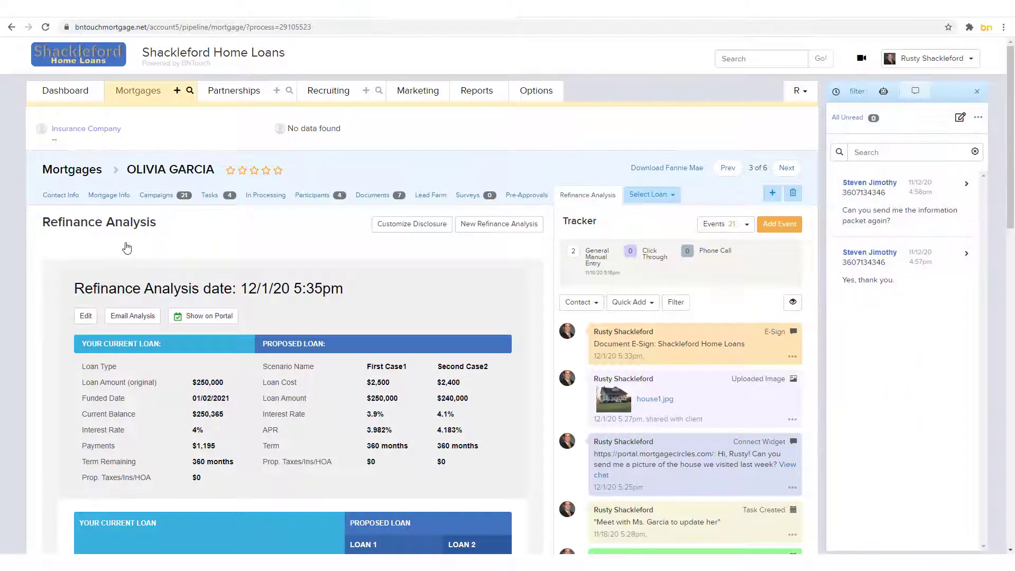
# Step: From Mortgage Info, use Invite (w/p) beside Portal and follow the link to the client dashboard
pyautogui.click(111, 198)
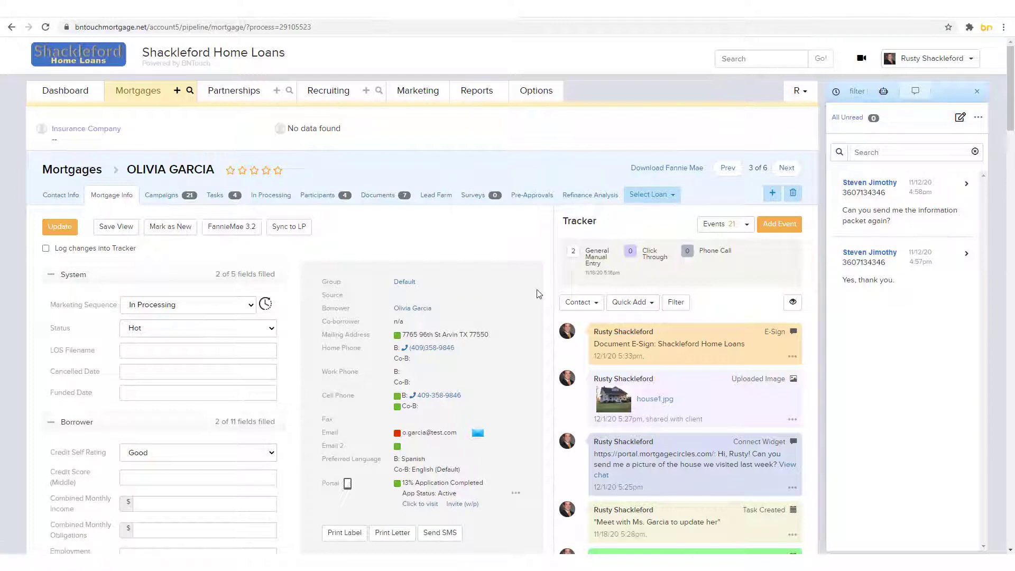
pyautogui.scroll(-3, 539, 294)
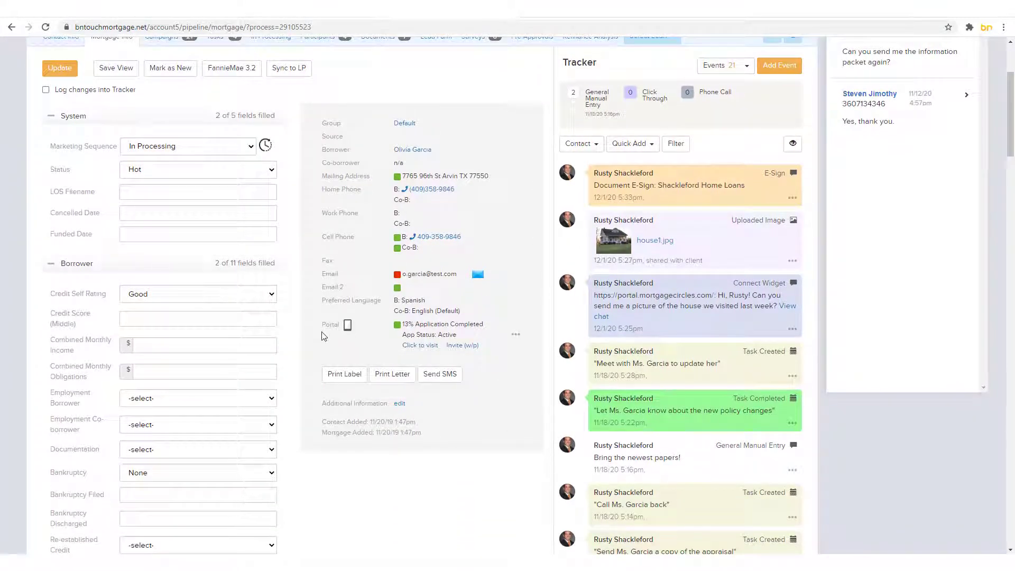
pyautogui.click(456, 347)
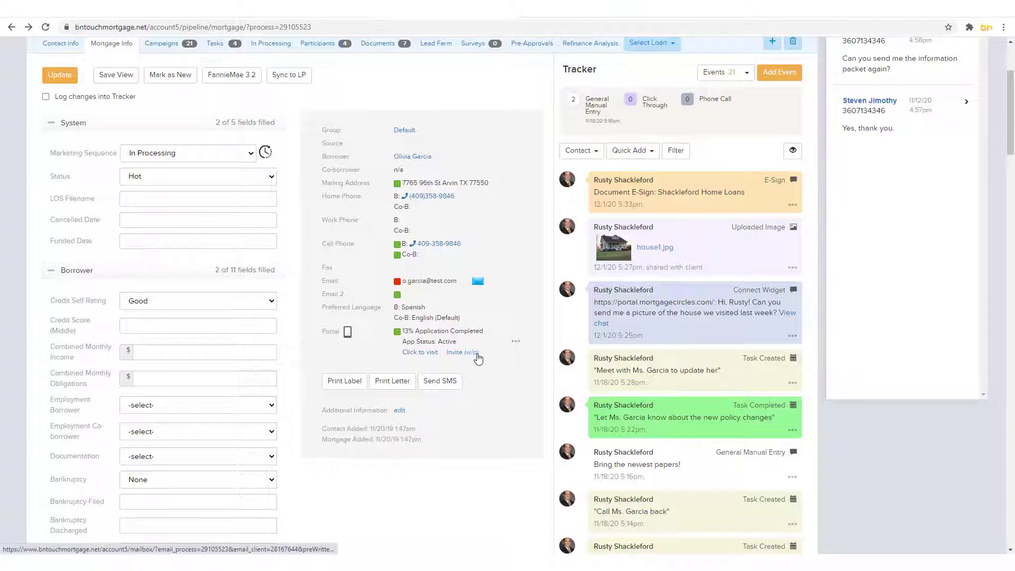
pyautogui.click(408, 358)
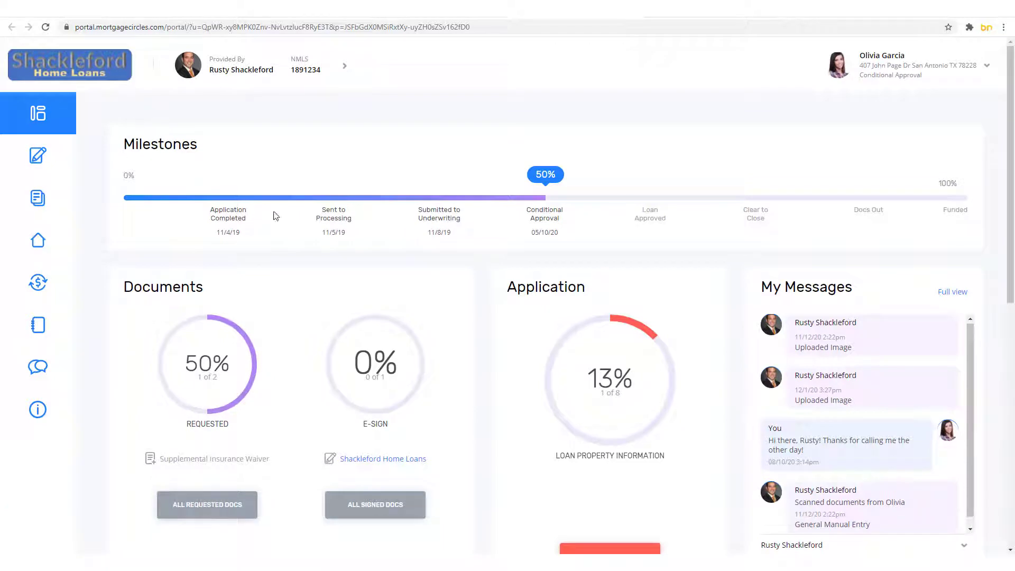
pyautogui.scroll(-3, 746, 269)
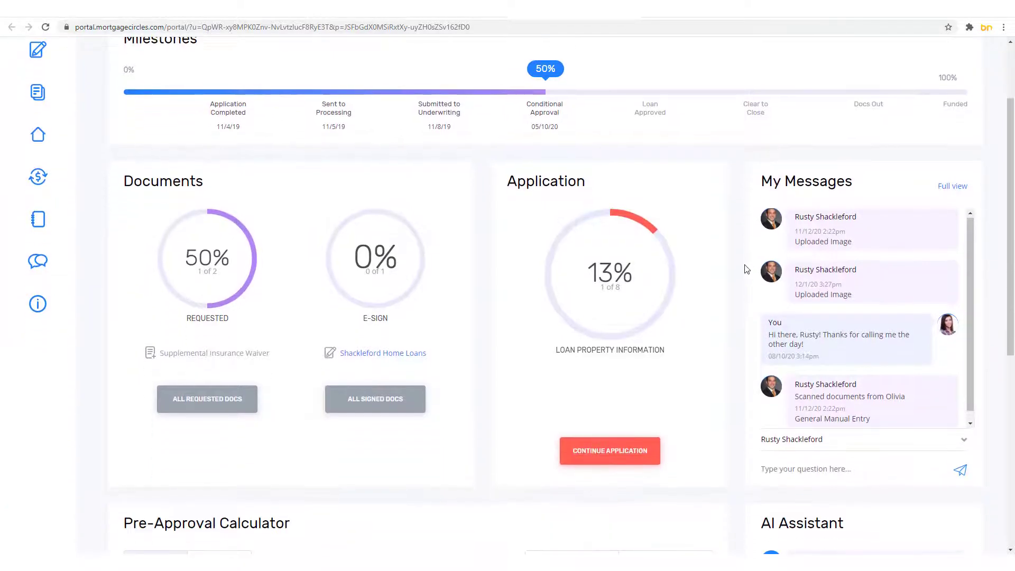
pyautogui.scroll(-6, 742, 273)
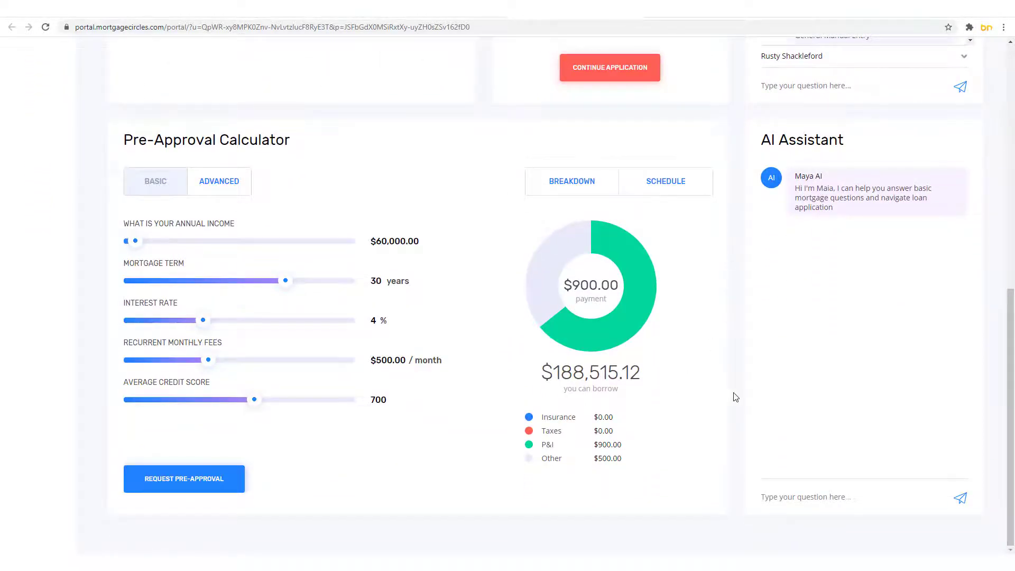
pyautogui.scroll(9, 732, 397)
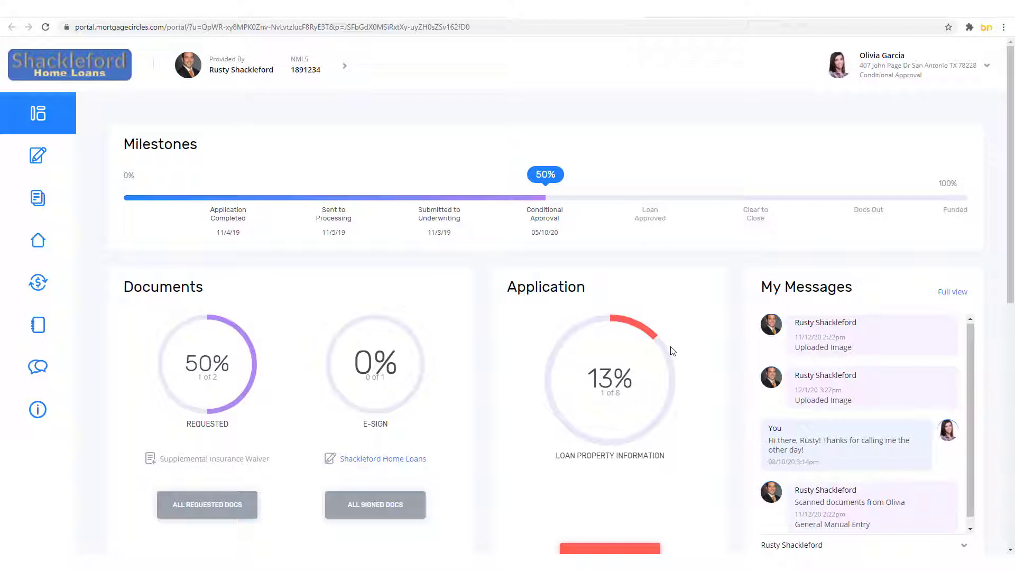
pyautogui.scroll(-4, 725, 384)
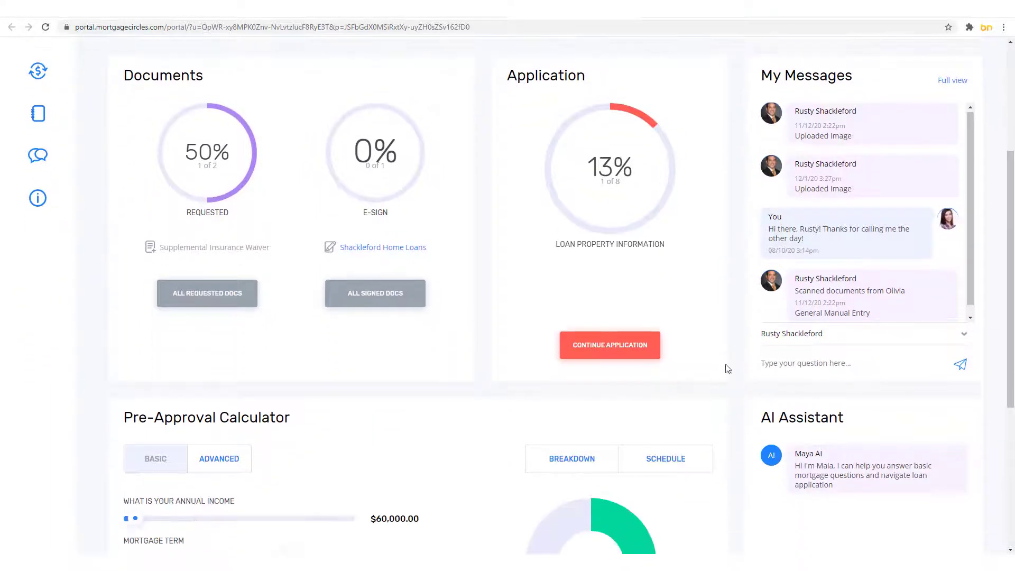
pyautogui.scroll(-1, 877, 158)
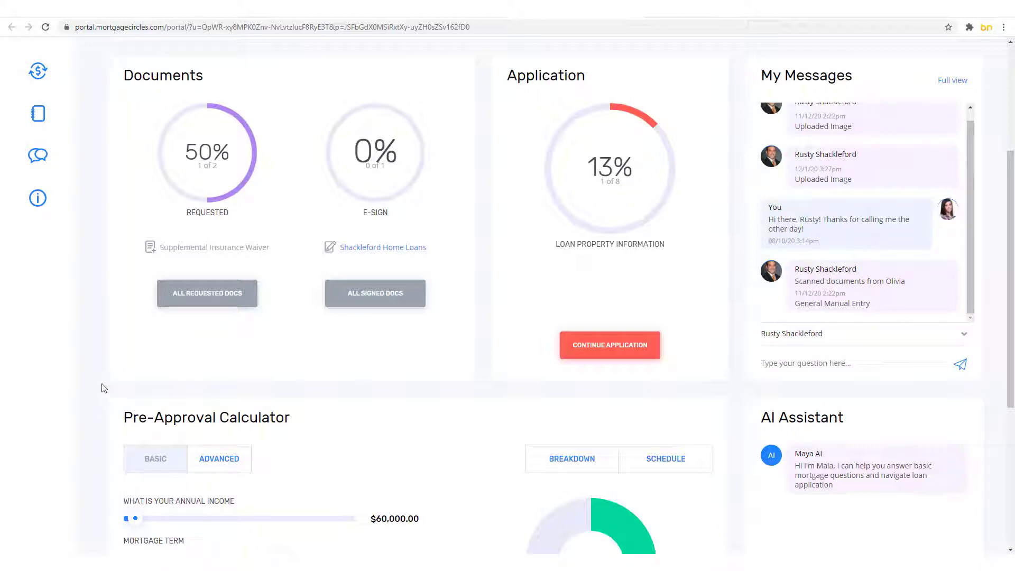
pyautogui.scroll(-5, 103, 387)
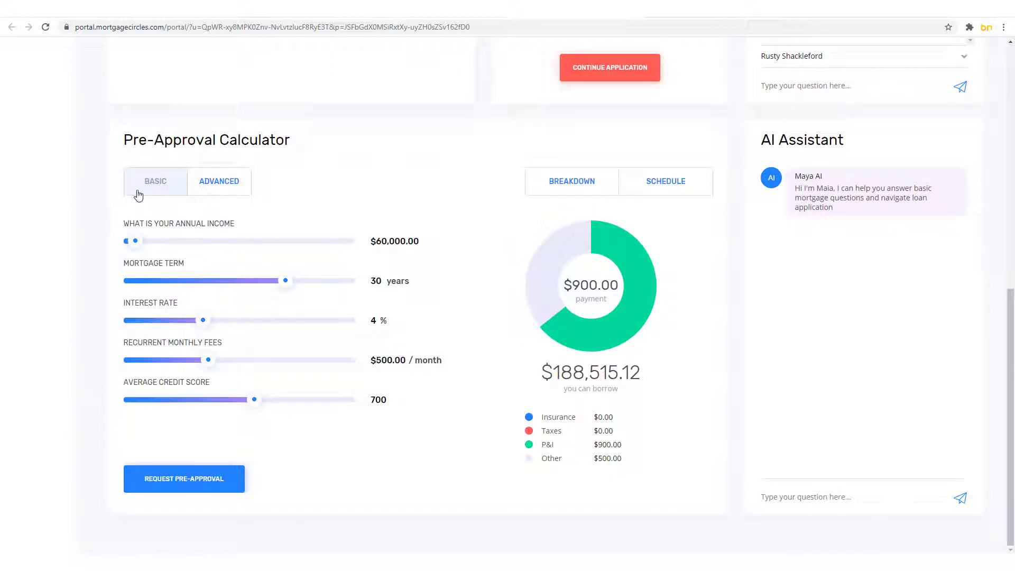
# Step: Request pre-approval with $84,922 annual income and a 4.125% interest rate
pyautogui.click(138, 242)
pyautogui.click(206, 320)
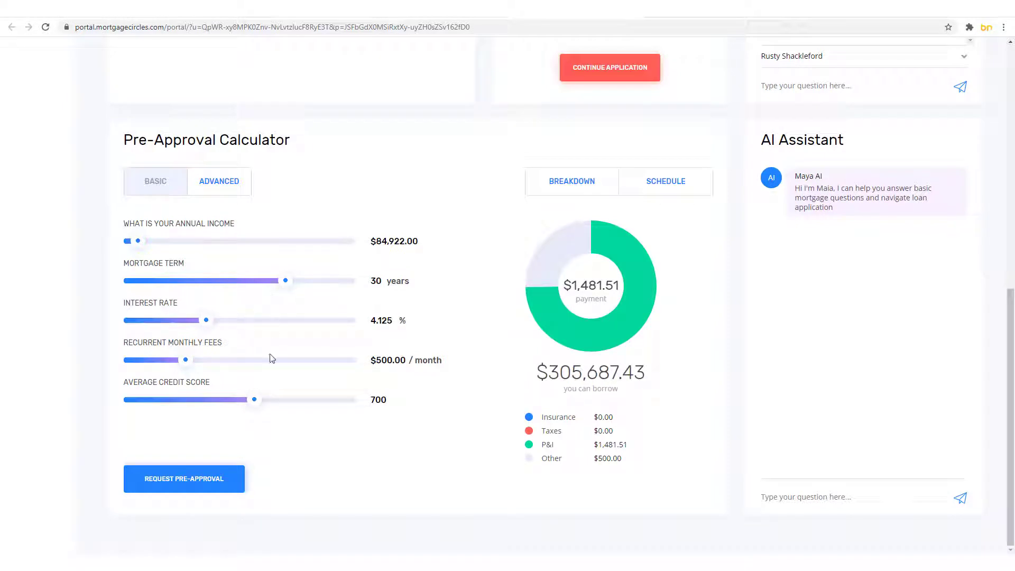
pyautogui.click(190, 484)
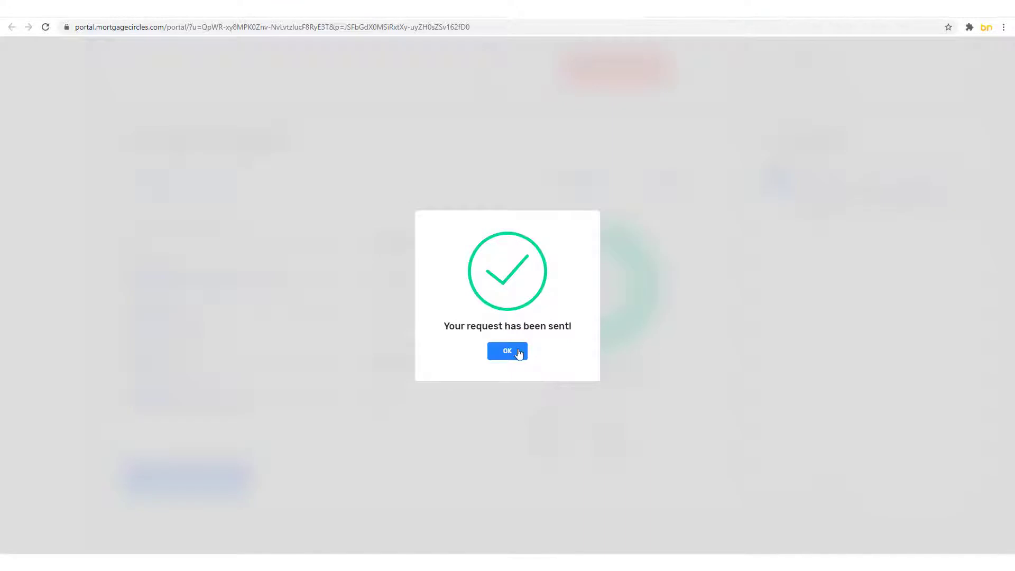
pyautogui.click(516, 351)
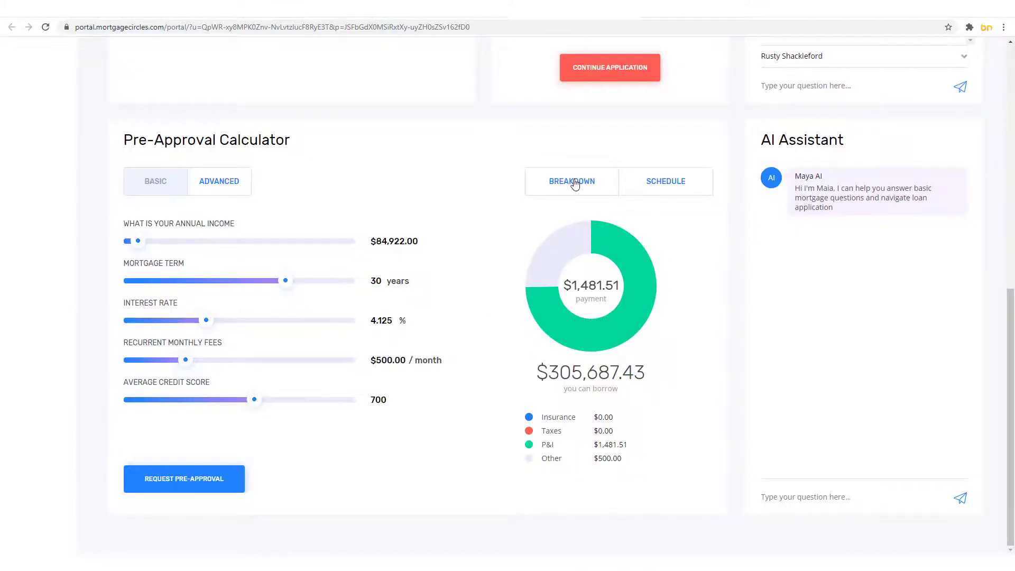
# Step: Review the payment breakdown and monthly amortization schedule, then return to the calculator
pyautogui.click(574, 182)
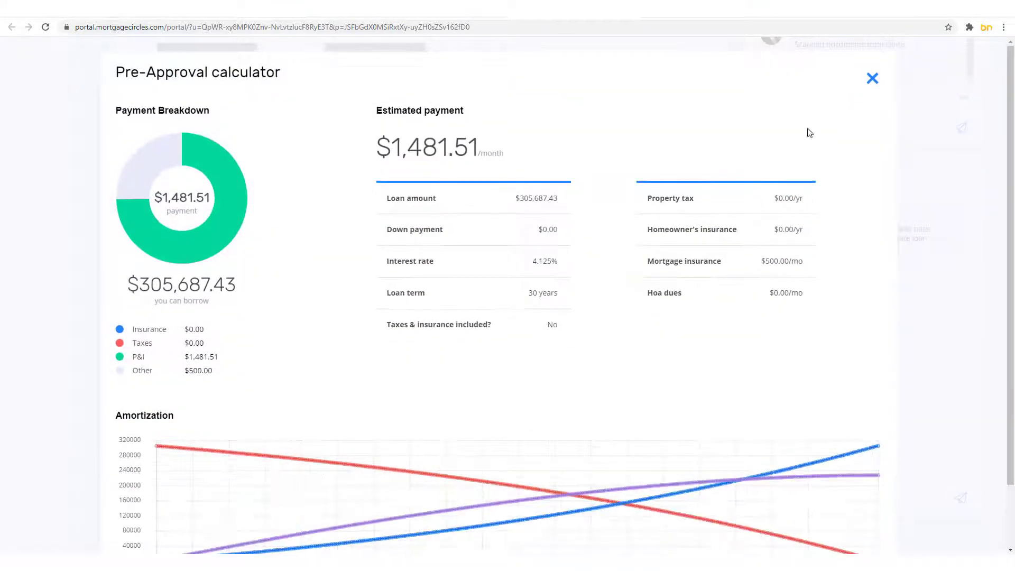
pyautogui.click(872, 80)
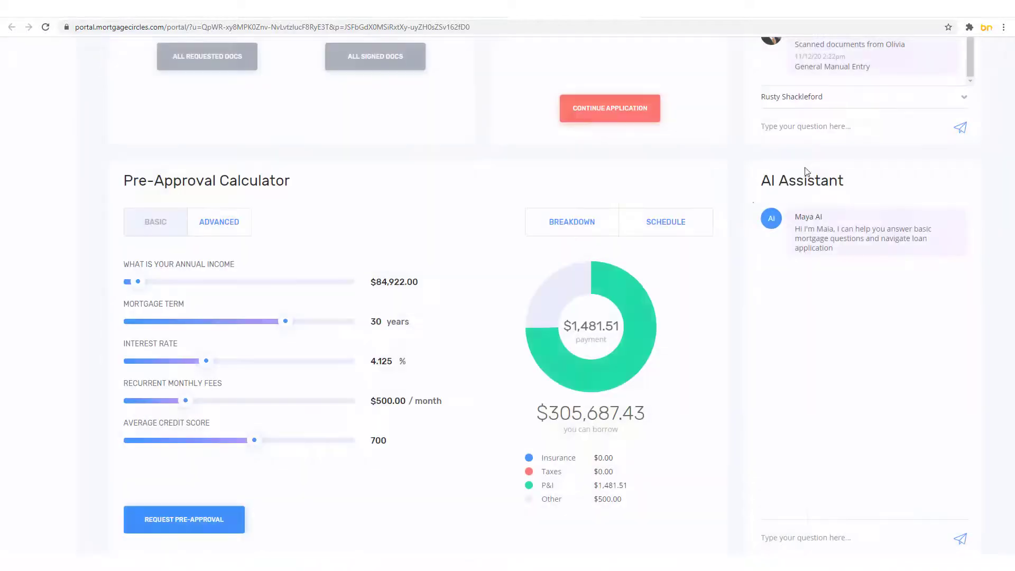
pyautogui.click(676, 221)
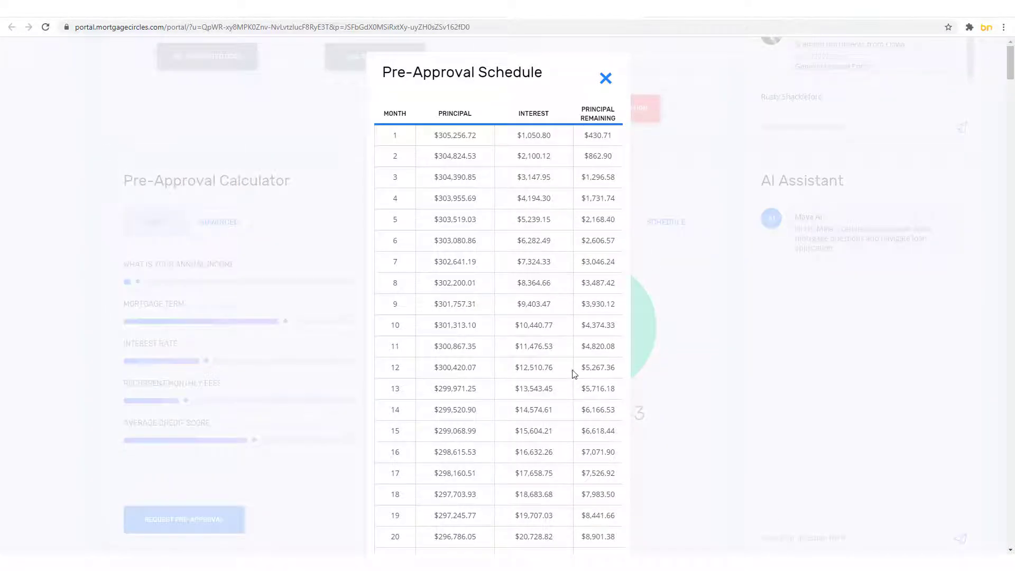
pyautogui.click(606, 78)
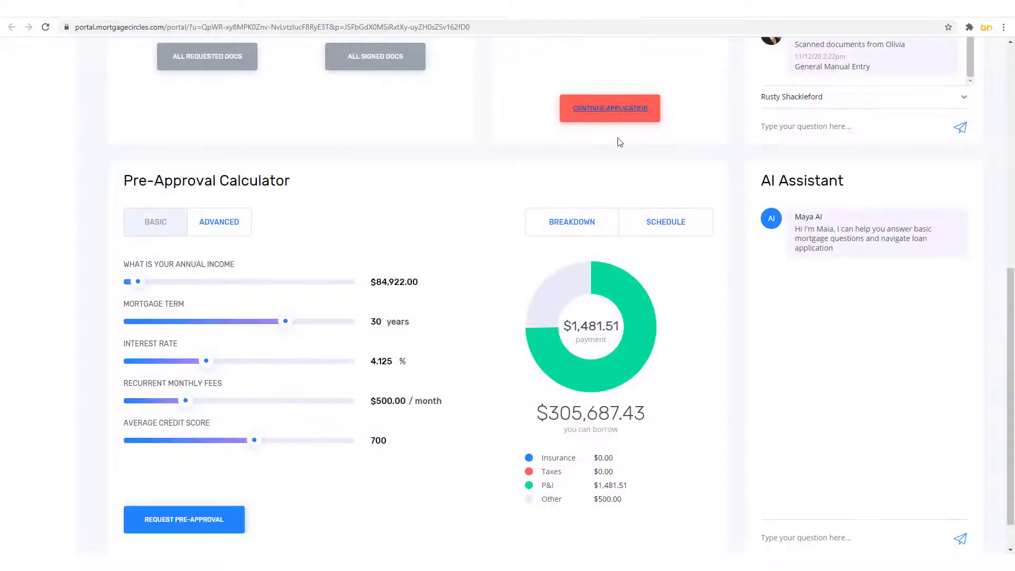
pyautogui.scroll(-1, 643, 259)
pyautogui.click(835, 500)
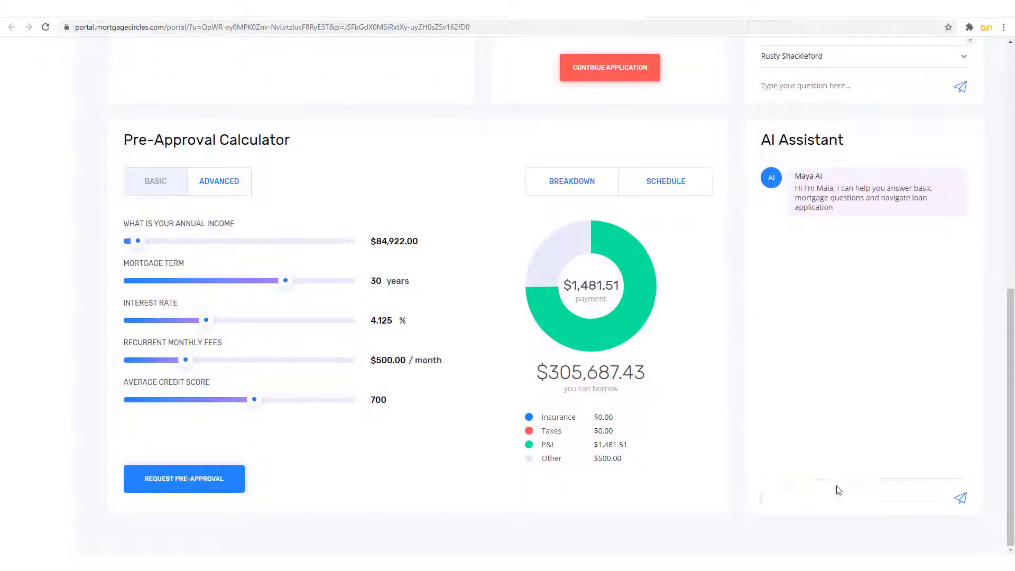
# Step: Send the AI Assistant 'hi' and 'Can I get a quote?', then answer with credit score 710
pyautogui.click(737, 406)
pyautogui.click(793, 503)
pyautogui.press('Return')
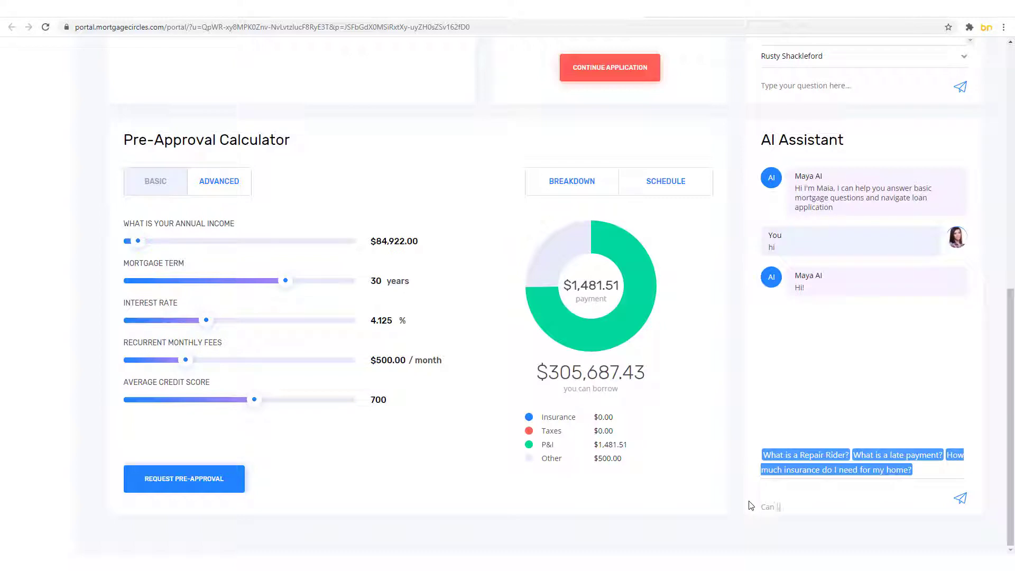
pyautogui.write('Can I get a quote?')
pyautogui.press('Return')
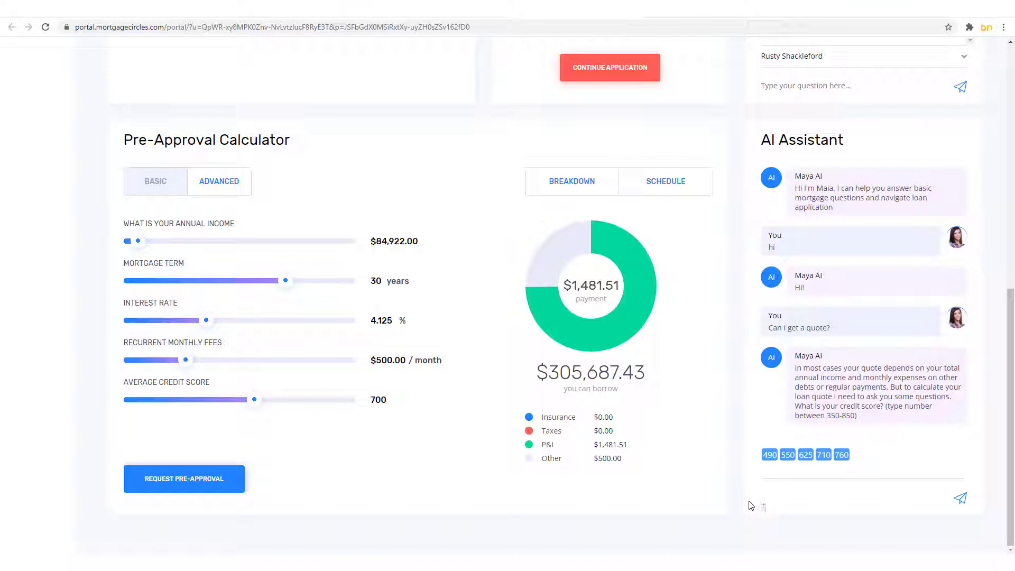
pyautogui.write('710')
pyautogui.press('Return')
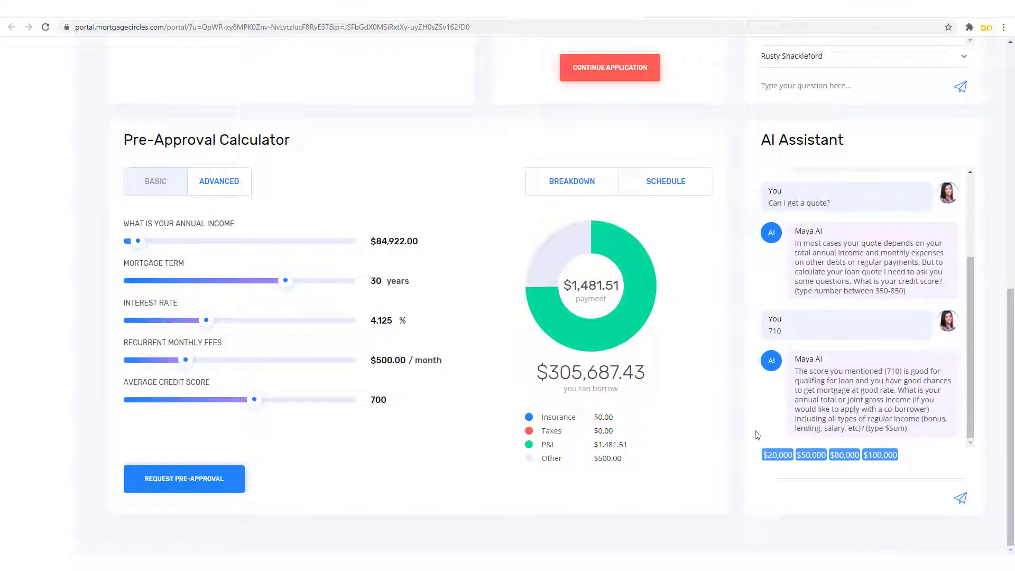
pyautogui.scroll(9, 755, 435)
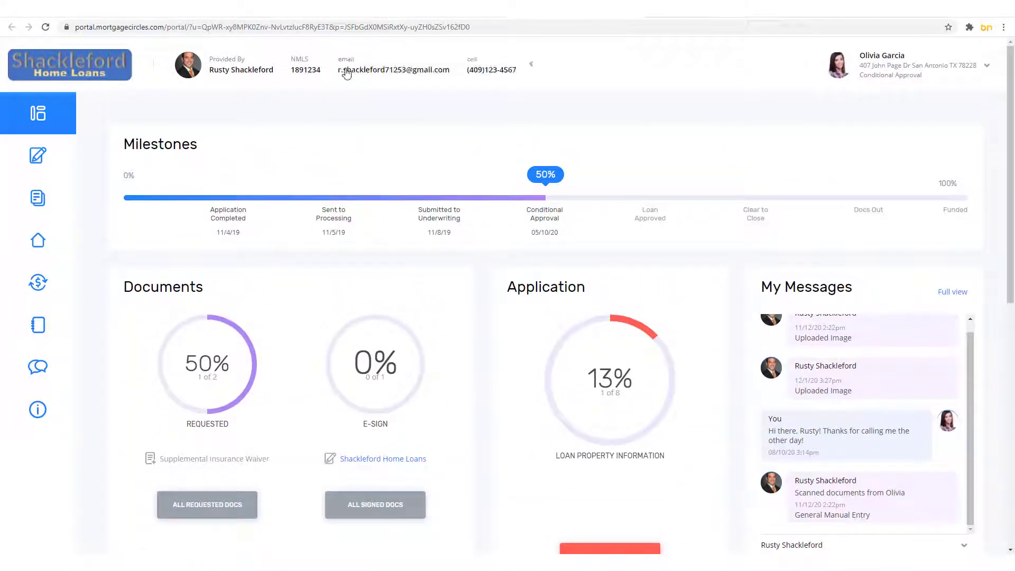
# Step: Expand the header beside NMLS to reveal the loan officer's email and cell number
pyautogui.click(343, 67)
pyautogui.moveTo(77, 123)
pyautogui.moveTo(68, 121)
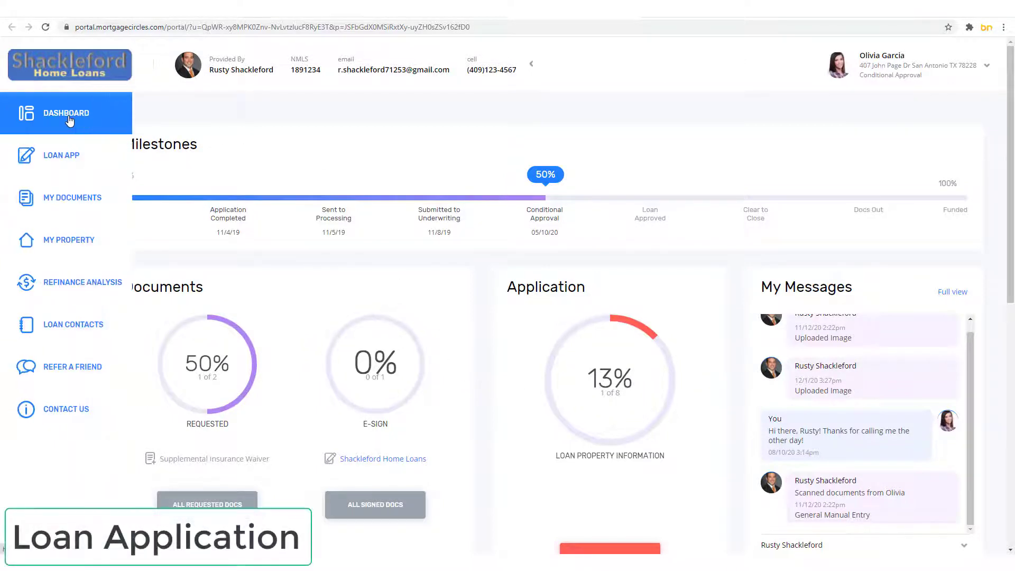
# Step: Open the loan application and enter '123 Ap' in the Street field
pyautogui.click(73, 164)
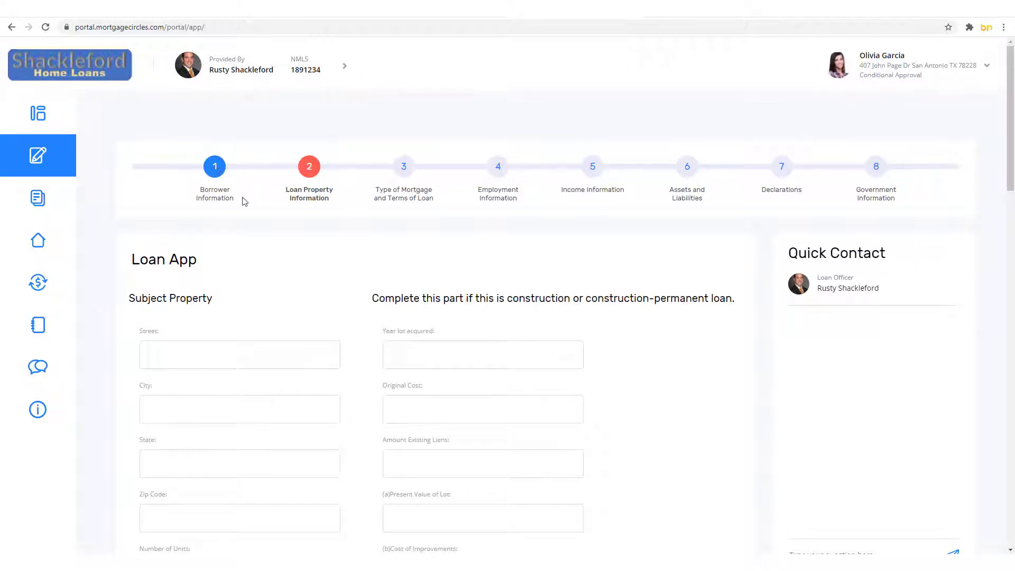
pyautogui.scroll(-2, 293, 243)
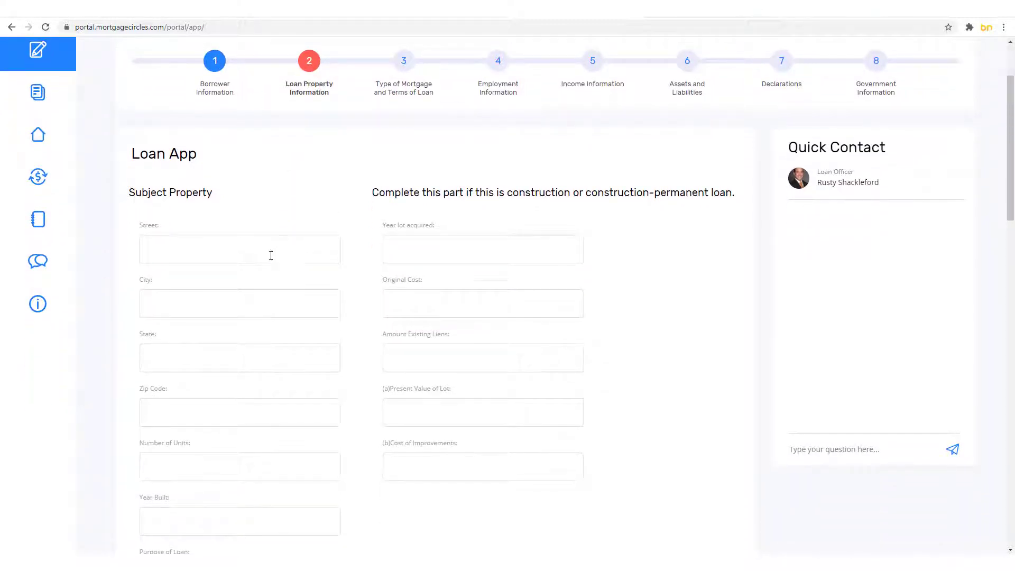
pyautogui.write('123 Apple St.')
# Step: Check the Purpose of Loan choices without picking one, then Save and Continue to Next
pyautogui.scroll(-7, 357, 282)
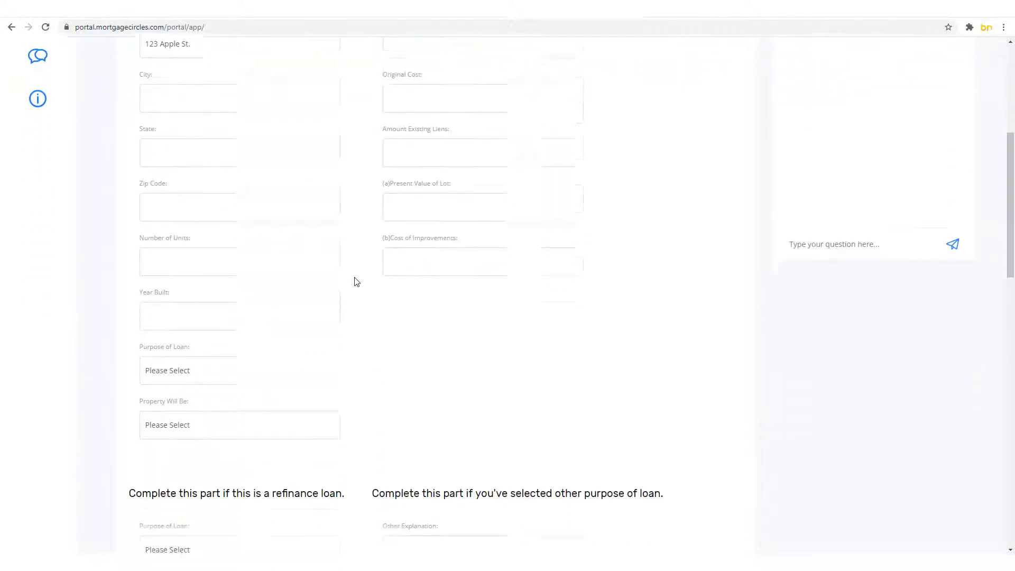
pyautogui.scroll(-5, 354, 282)
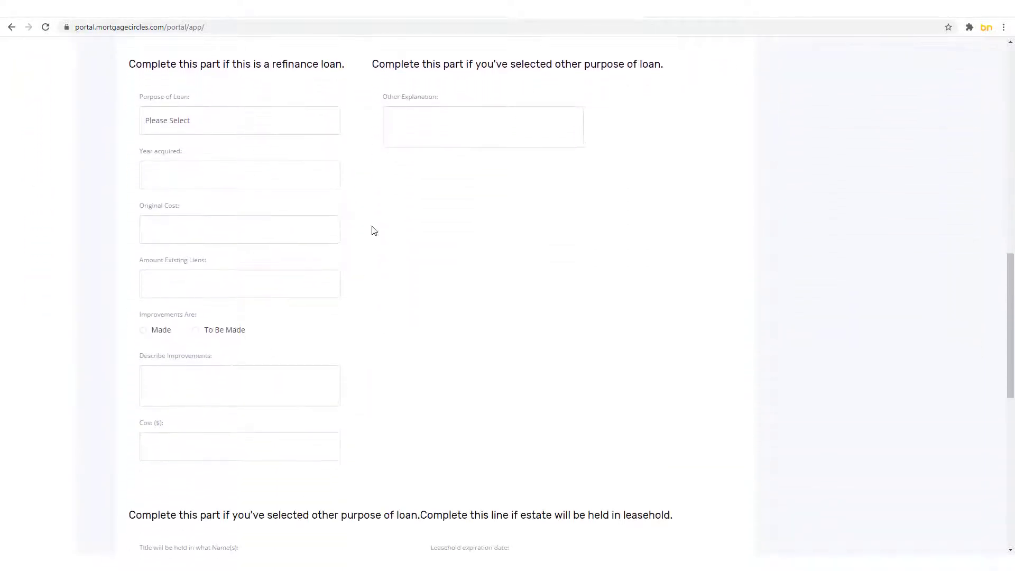
pyautogui.click(259, 115)
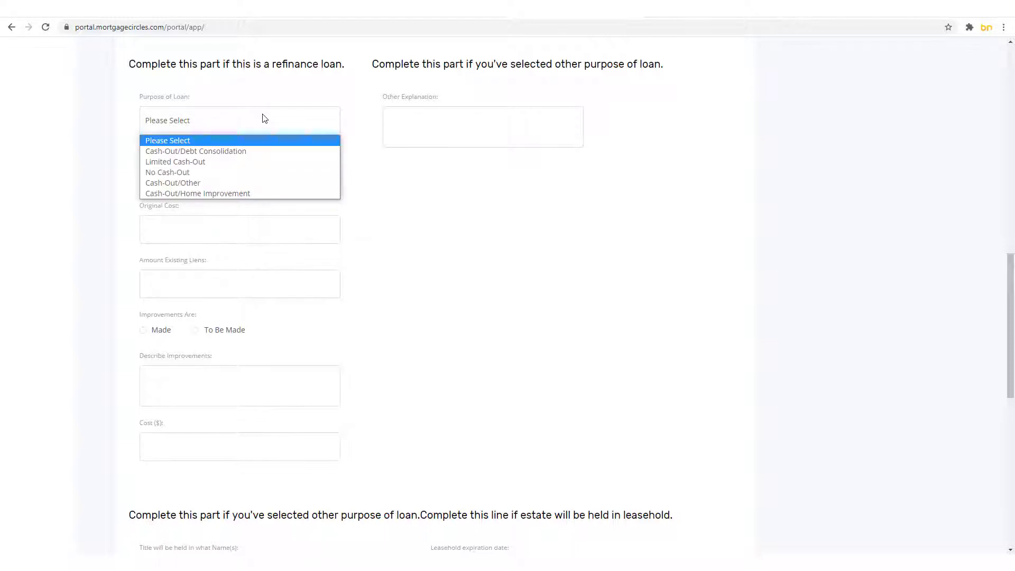
pyautogui.click(364, 274)
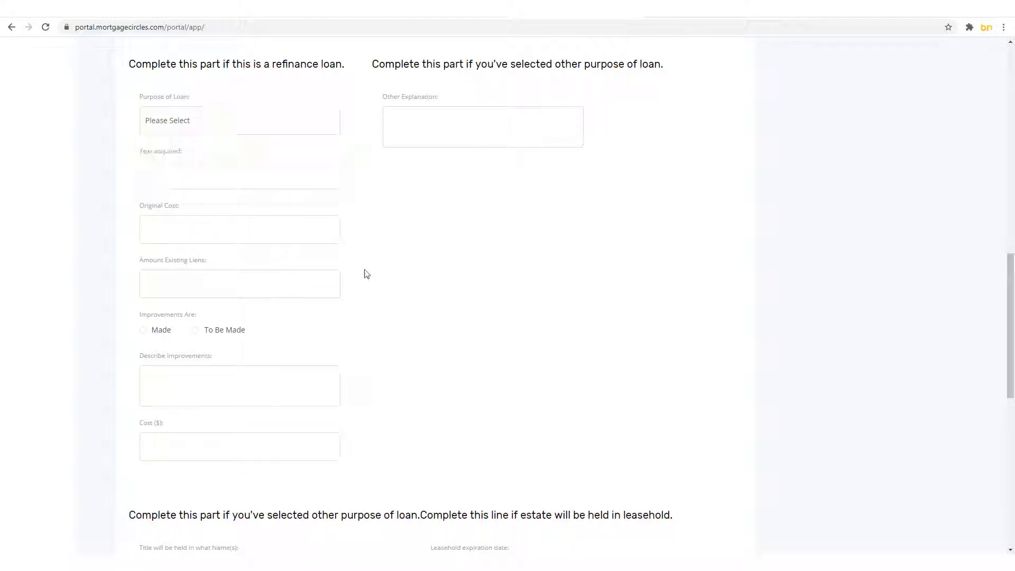
pyautogui.scroll(-1, 367, 274)
pyautogui.scroll(-10, 366, 273)
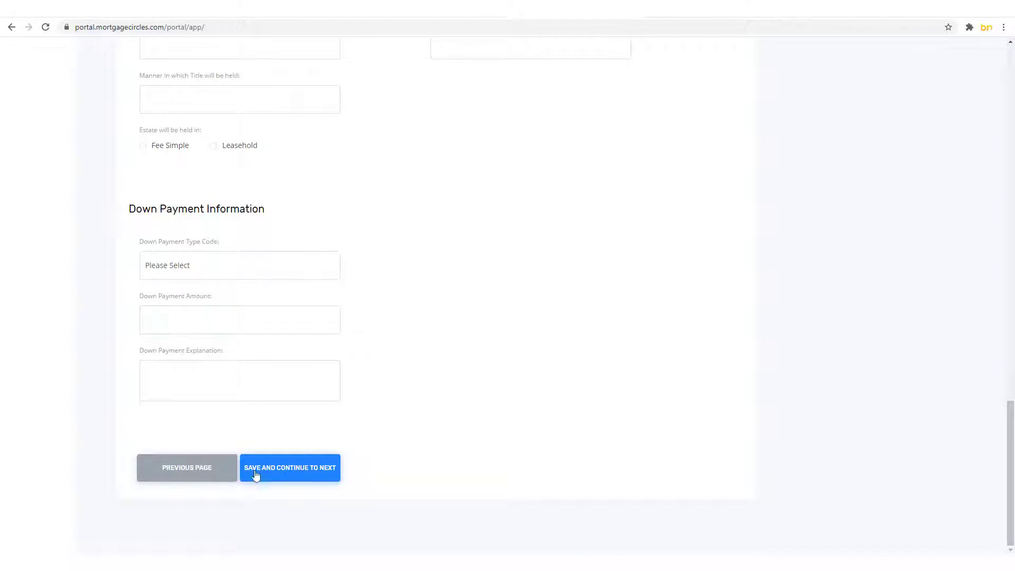
pyautogui.click(277, 465)
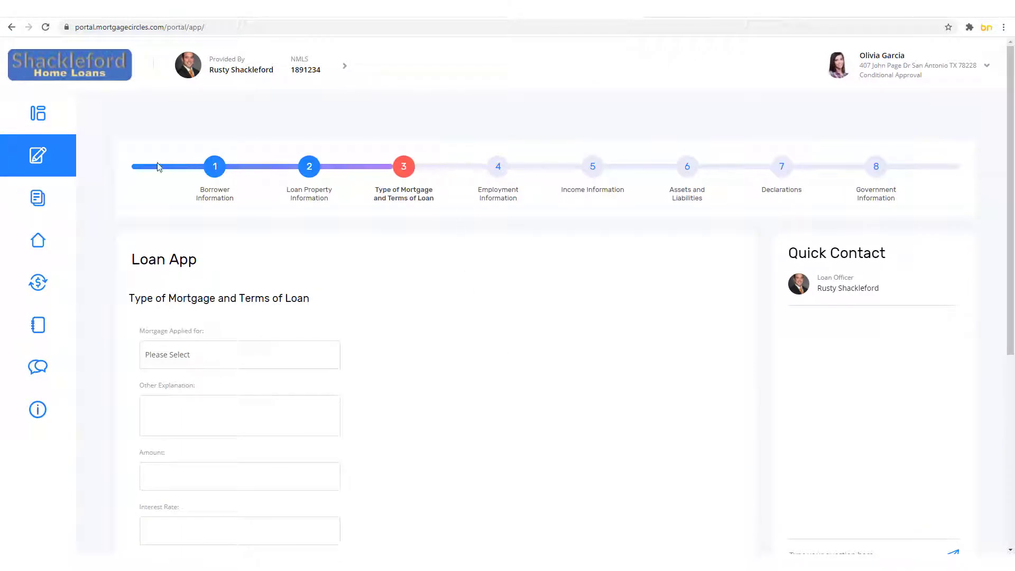
pyautogui.moveTo(54, 170)
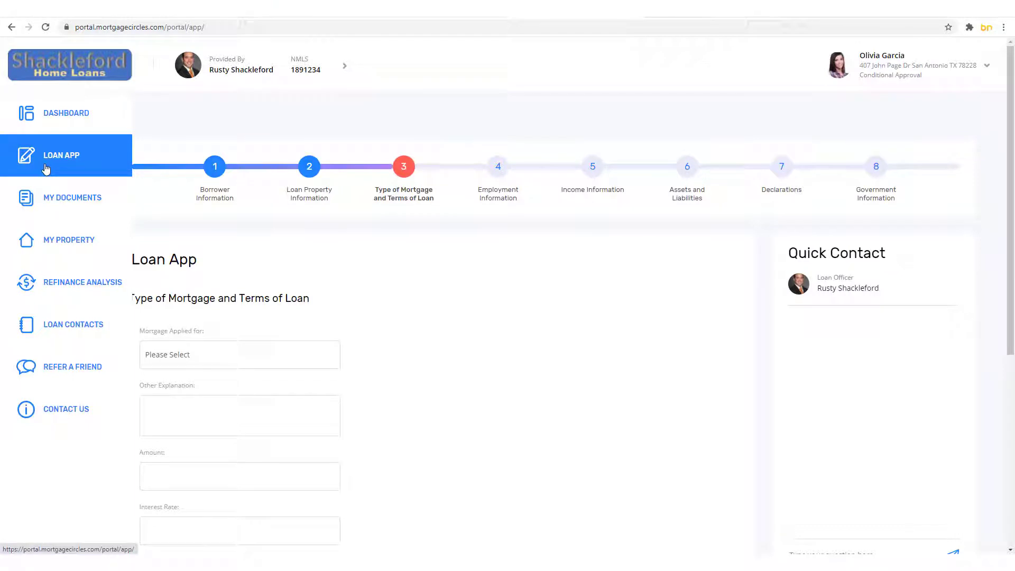
pyautogui.click(52, 123)
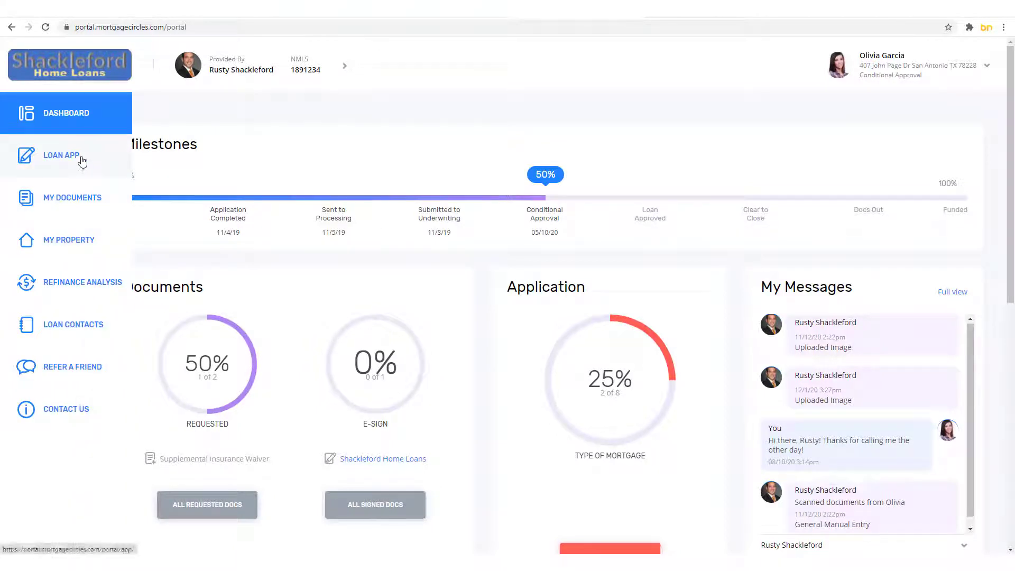
pyautogui.click(81, 158)
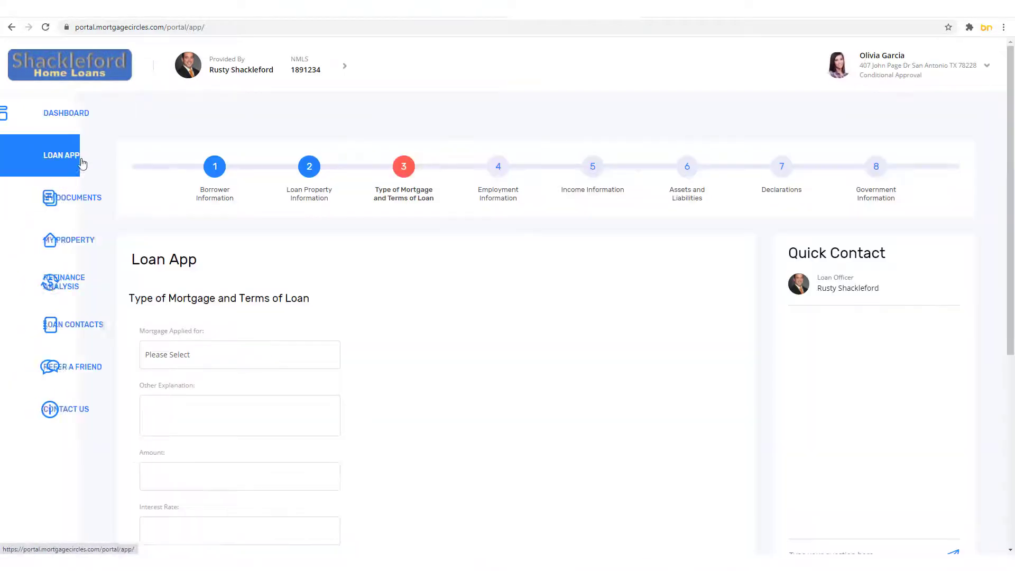
pyautogui.scroll(-1, 326, 308)
pyautogui.scroll(-4, 328, 308)
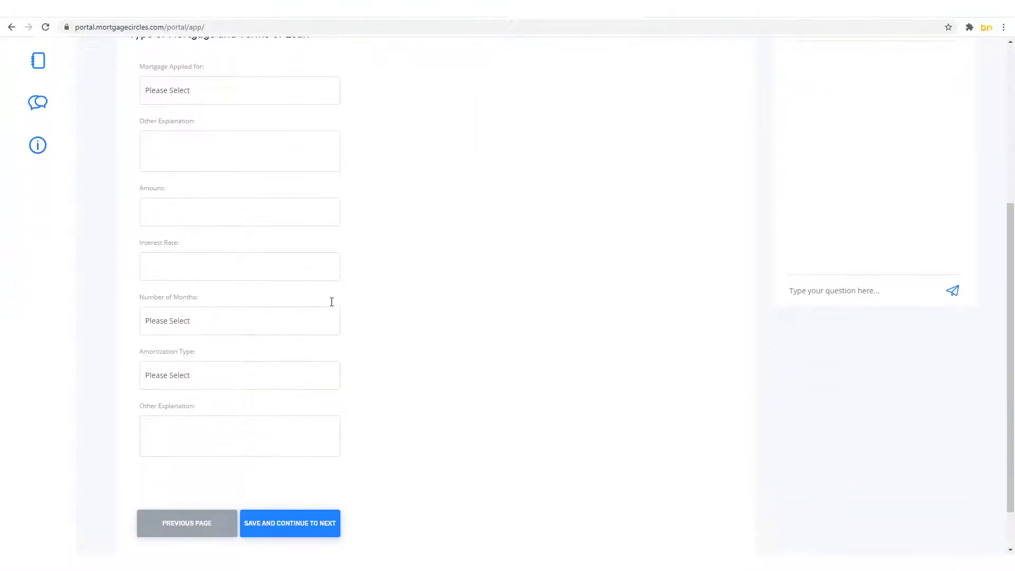
pyautogui.scroll(2, 370, 320)
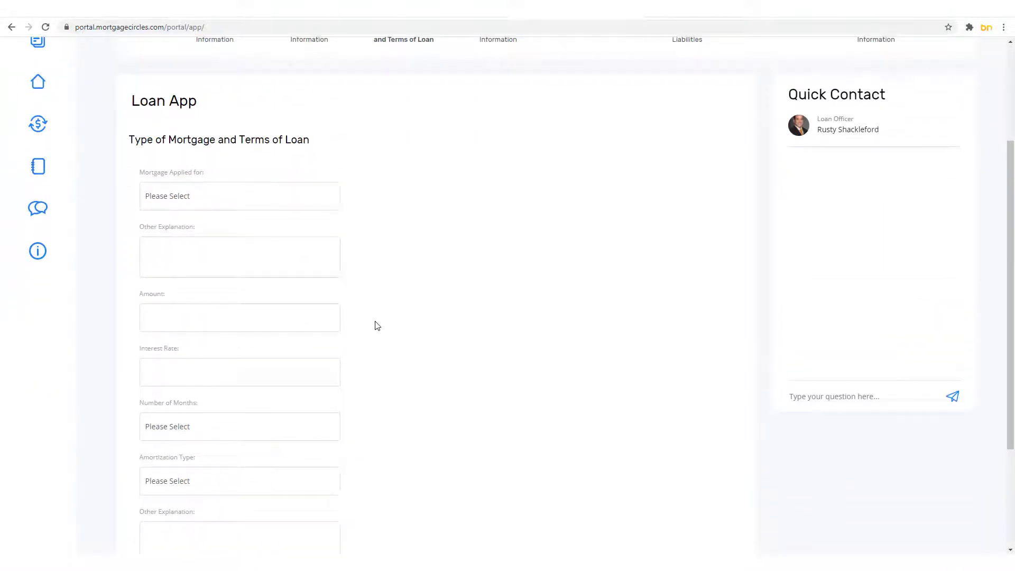
# Step: Send a Quick Contact message asking for help with part of the application form
pyautogui.click(853, 394)
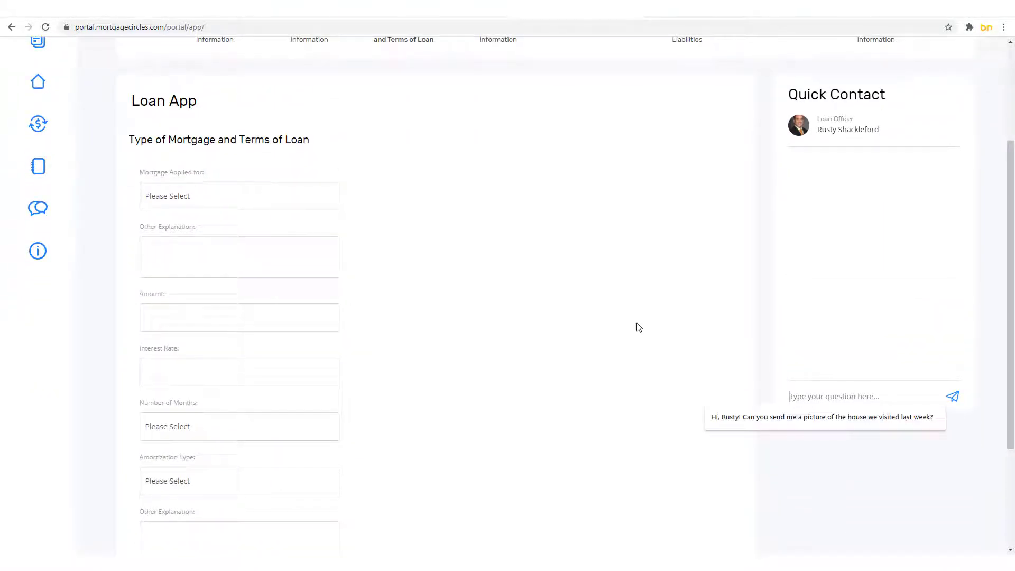
pyautogui.write('Ha')
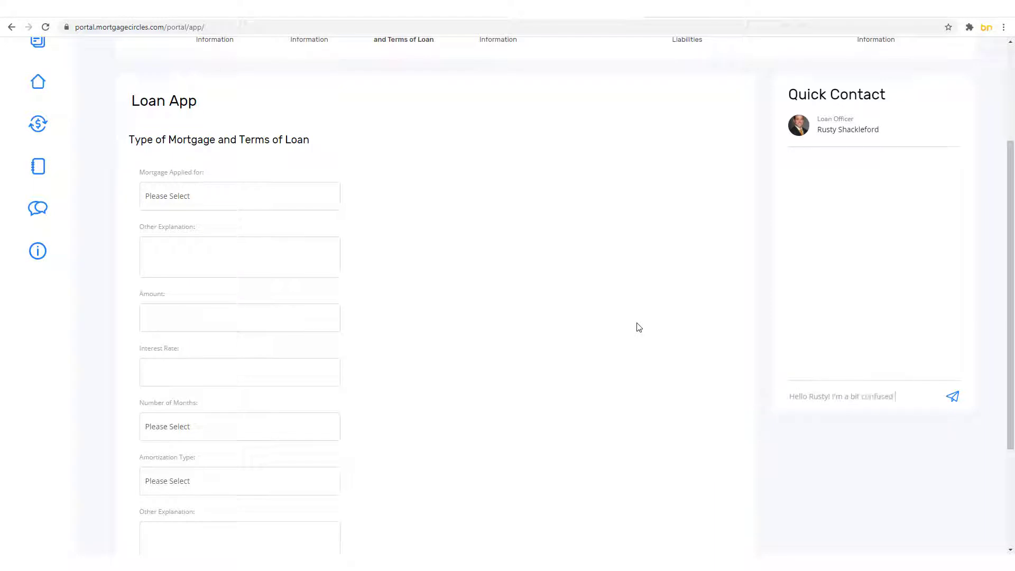
pyautogui.write('t of')
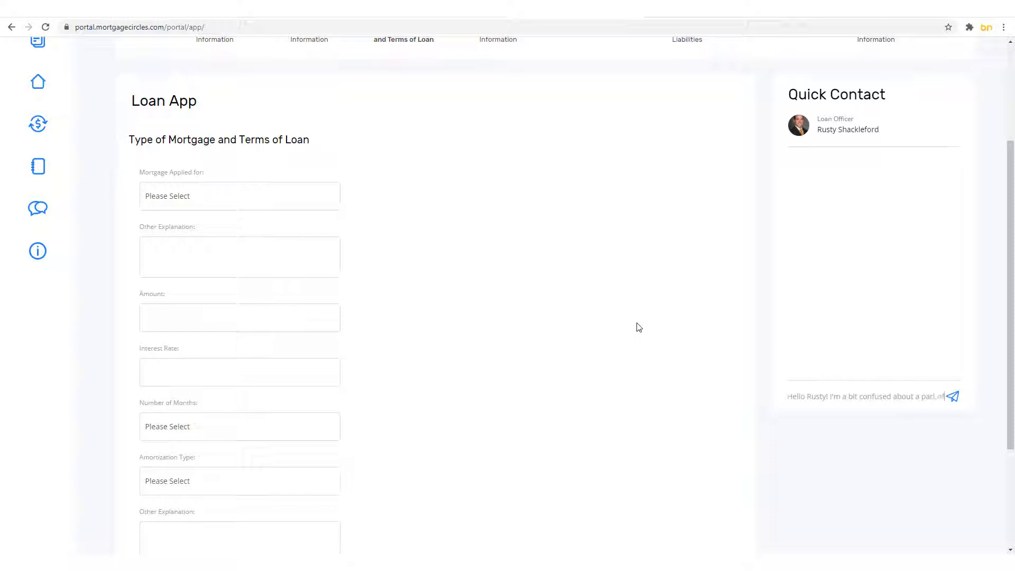
pyautogui.write(' my applicatio')
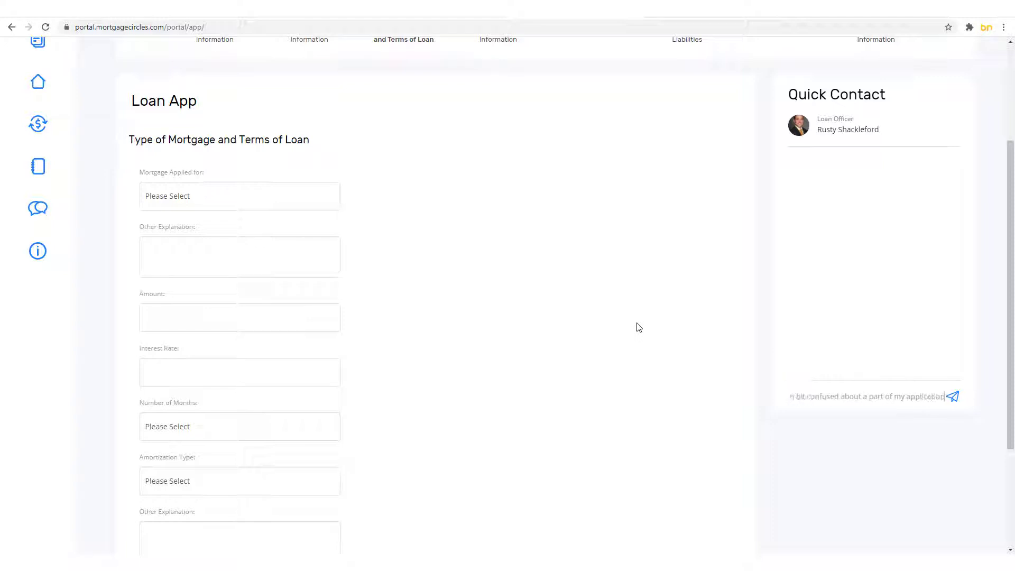
pyautogui.write('n form. Can you help me?')
pyautogui.click(952, 396)
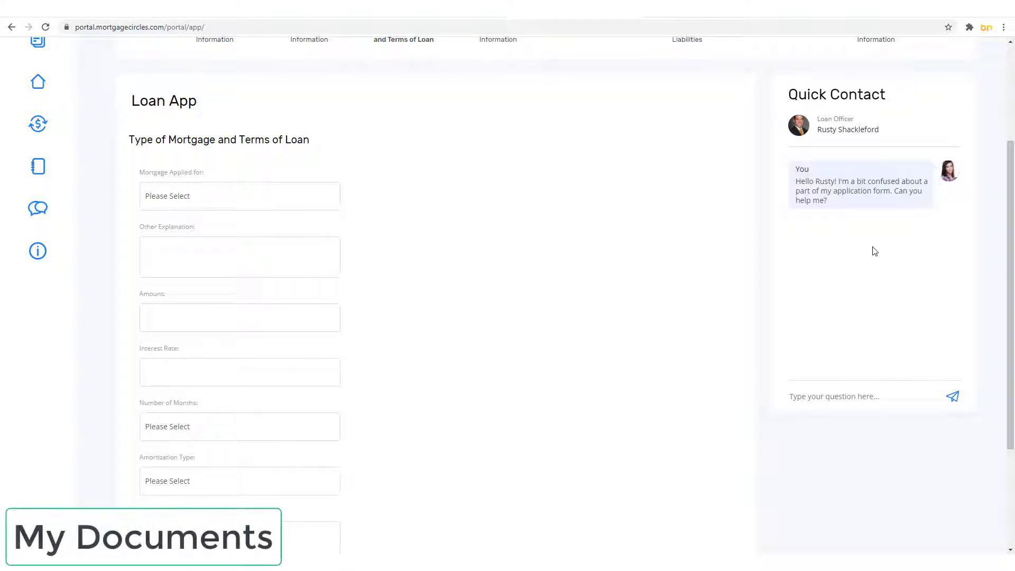
pyautogui.scroll(3, 691, 324)
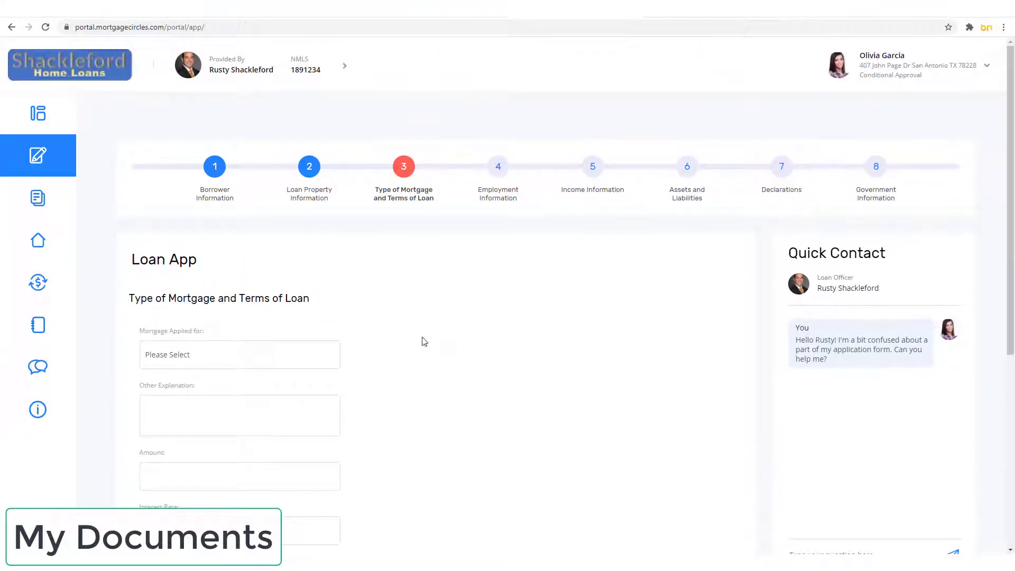
pyautogui.click(53, 214)
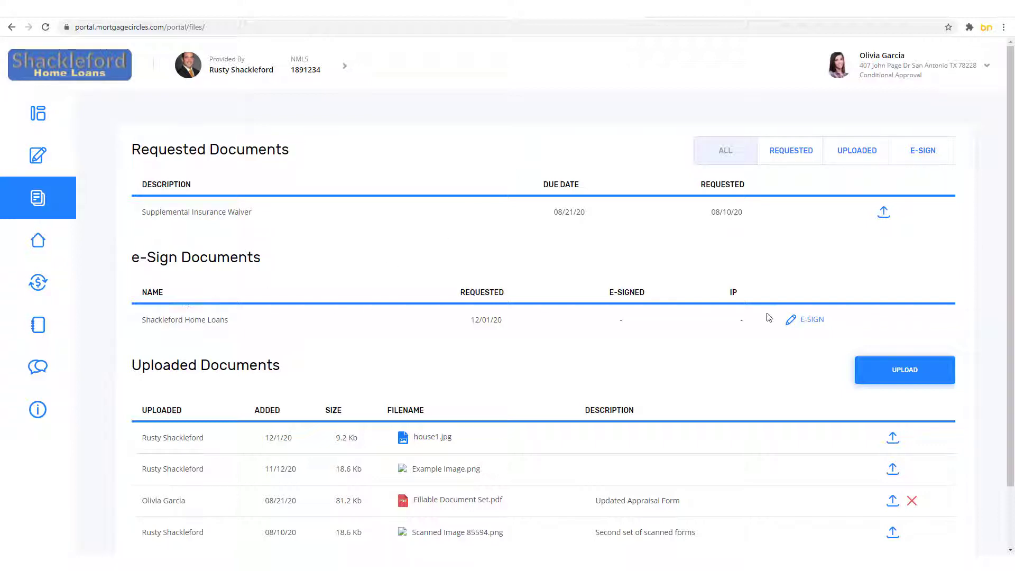
pyautogui.scroll(-2, 756, 328)
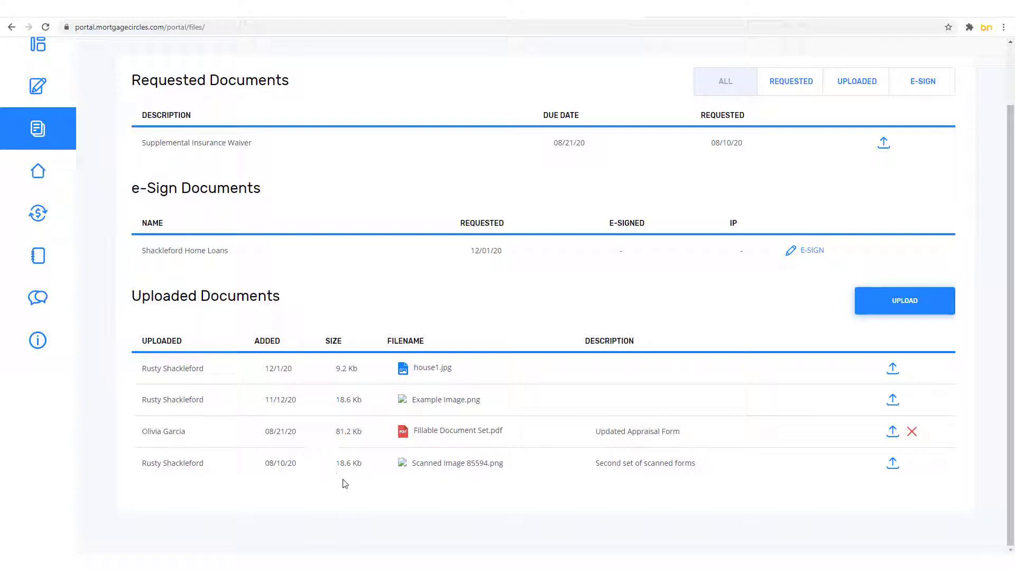
pyautogui.scroll(2, 345, 484)
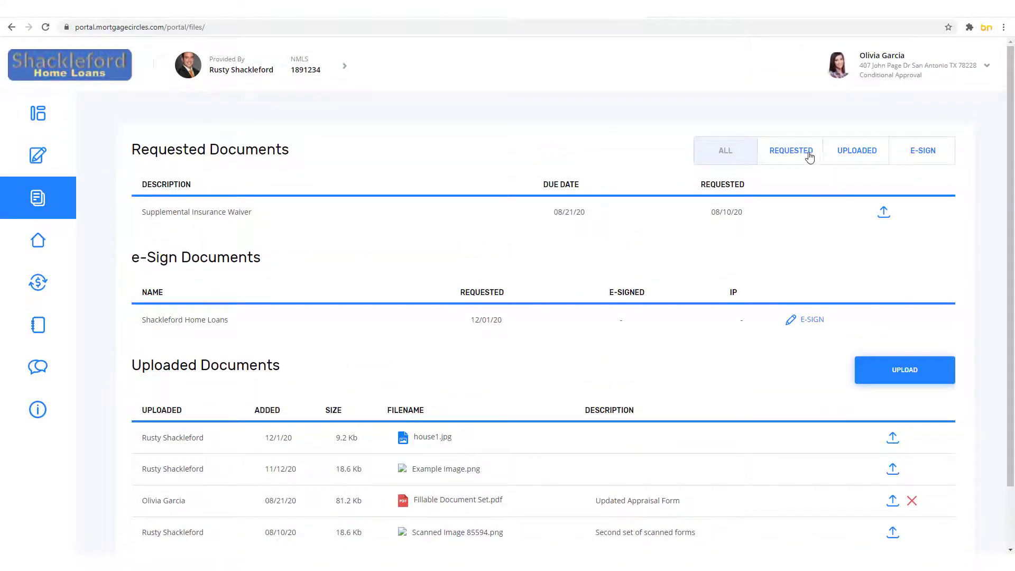
pyautogui.click(810, 157)
pyautogui.click(860, 158)
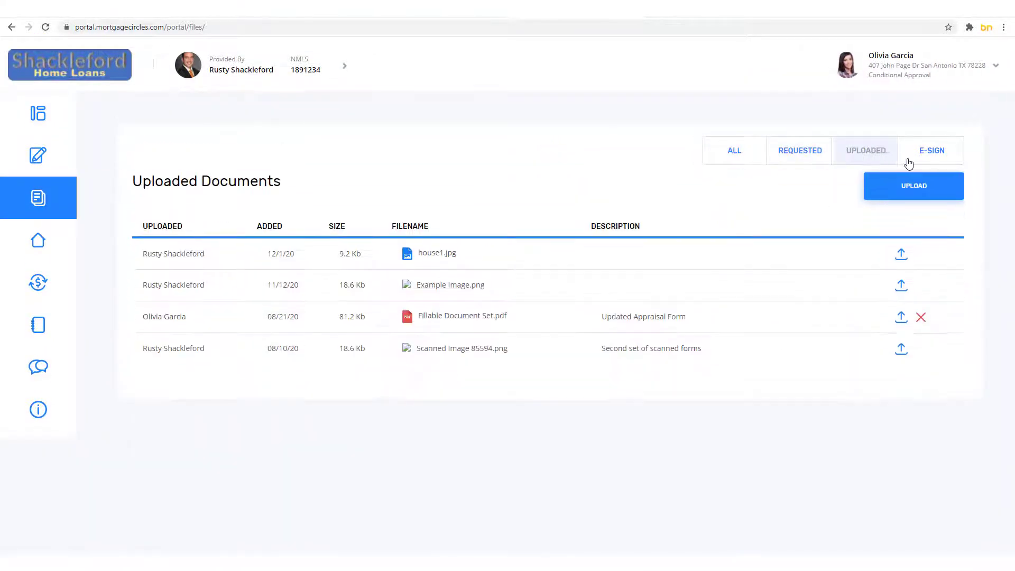
pyautogui.click(921, 161)
pyautogui.click(745, 161)
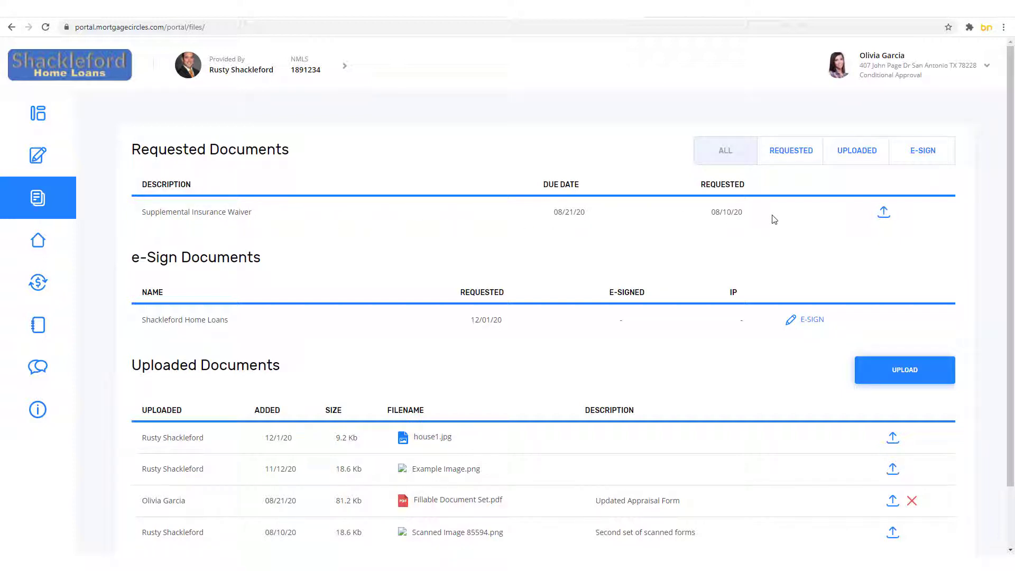
pyautogui.click(886, 215)
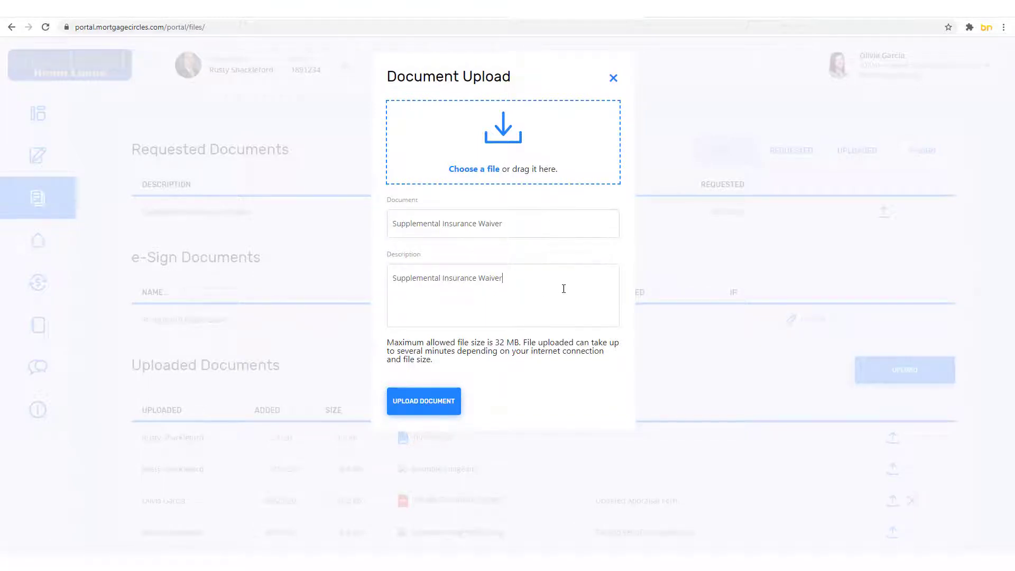
pyautogui.click(613, 78)
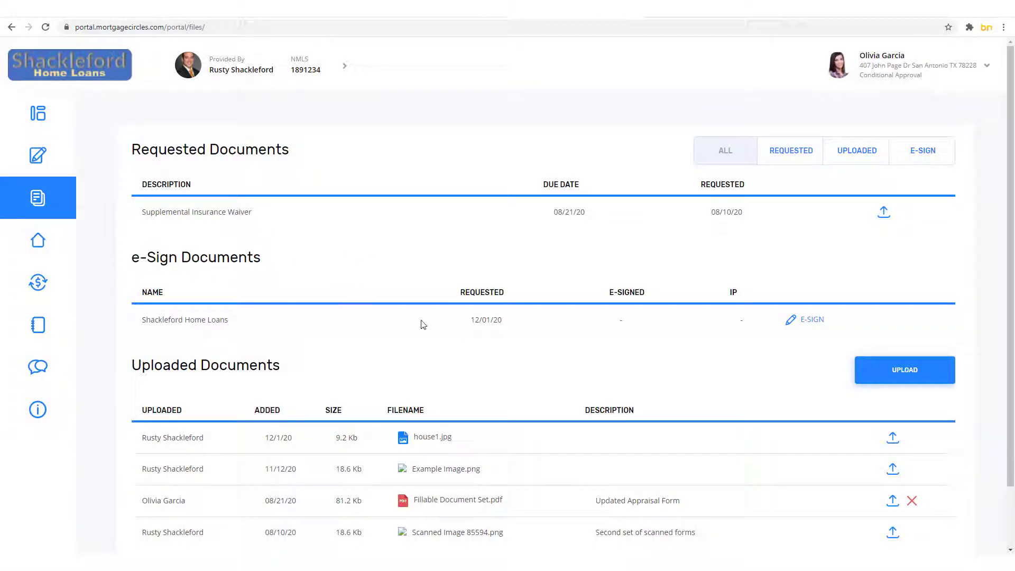
pyautogui.click(810, 324)
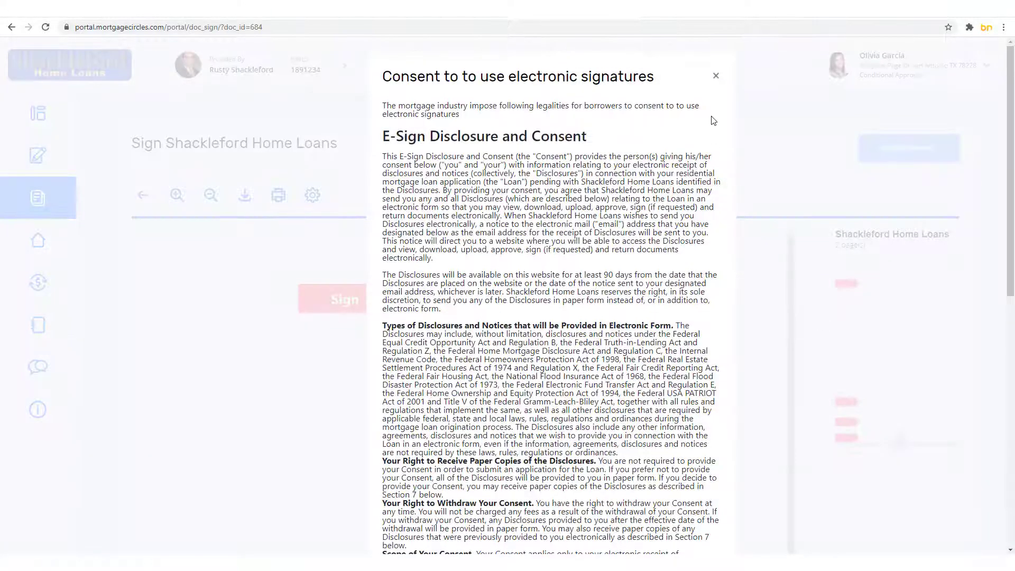
# Step: Consent to electronic signatures, then adopt and save a signature at the Sign tag
pyautogui.scroll(-10, 699, 132)
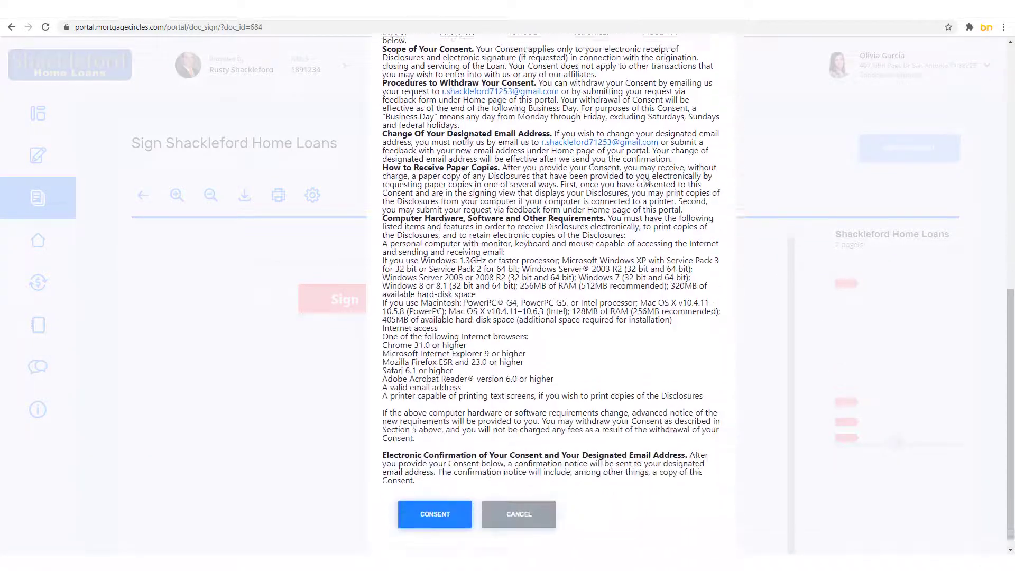
pyautogui.click(415, 510)
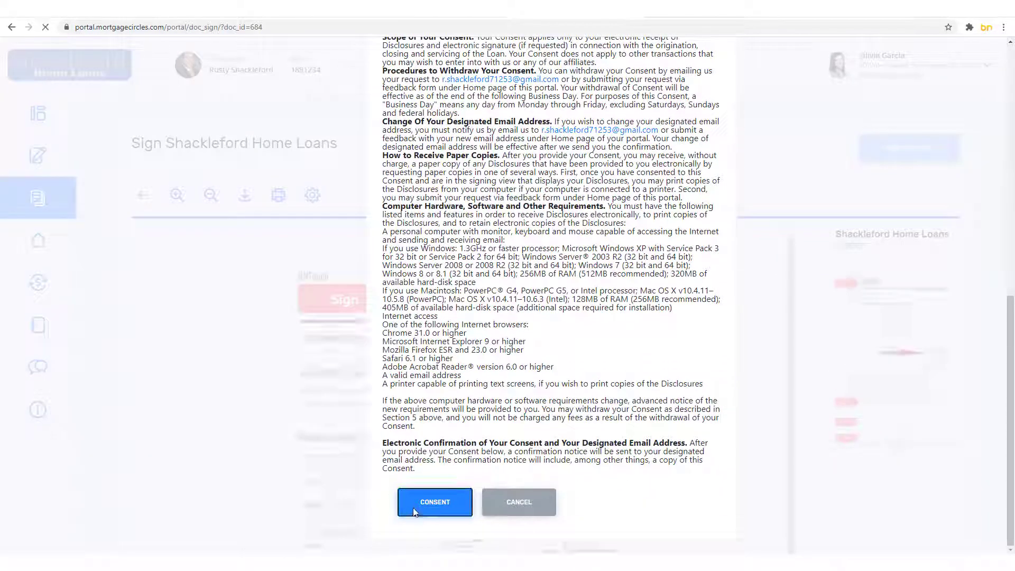
pyautogui.click(280, 336)
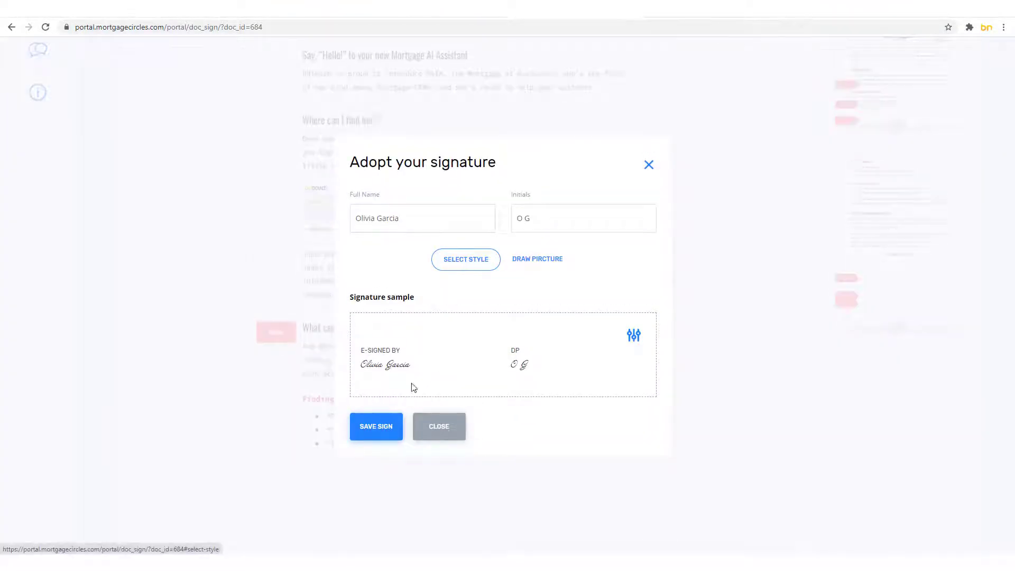
pyautogui.click(375, 427)
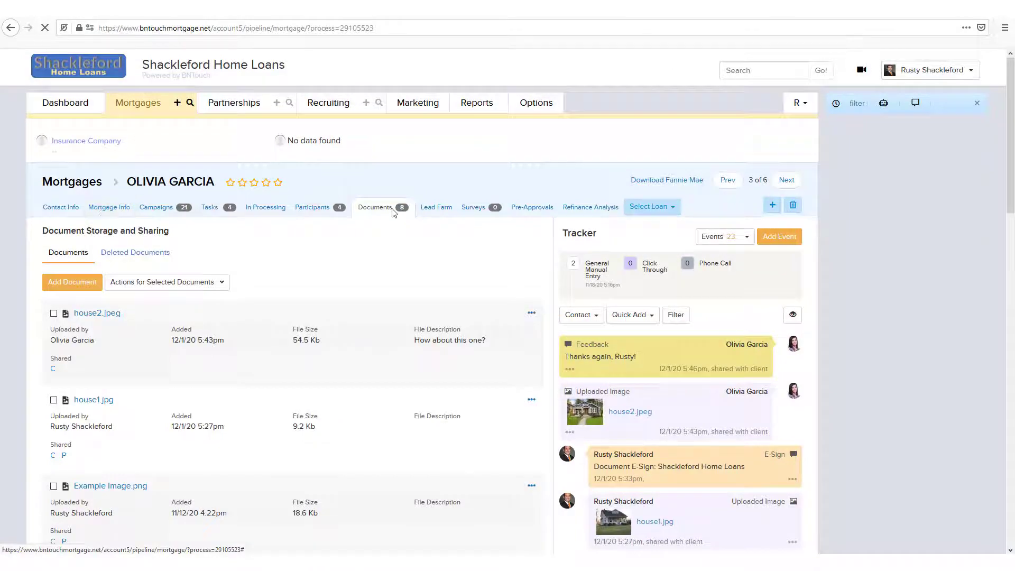
# Step: Share house2.jpeg with borrowers via Set Sharing, then download house1.jpg
pyautogui.scroll(-15, 328, 245)
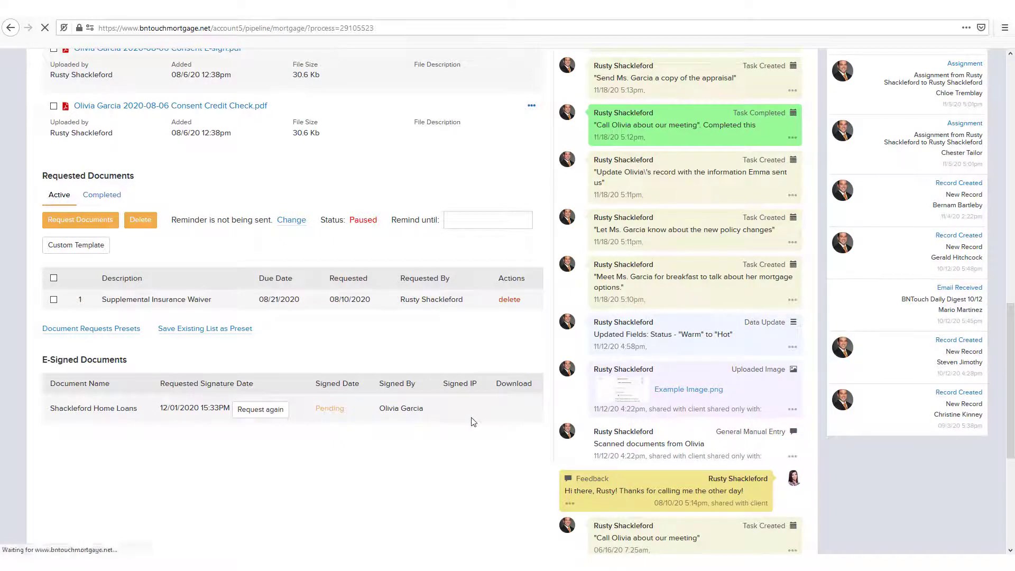
pyautogui.scroll(-1, 532, 364)
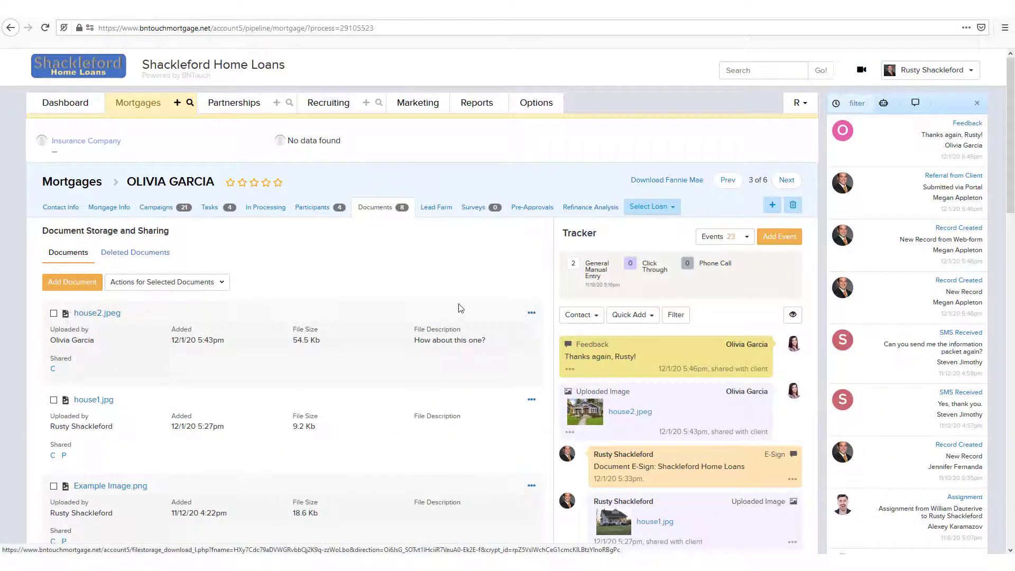
pyautogui.click(531, 313)
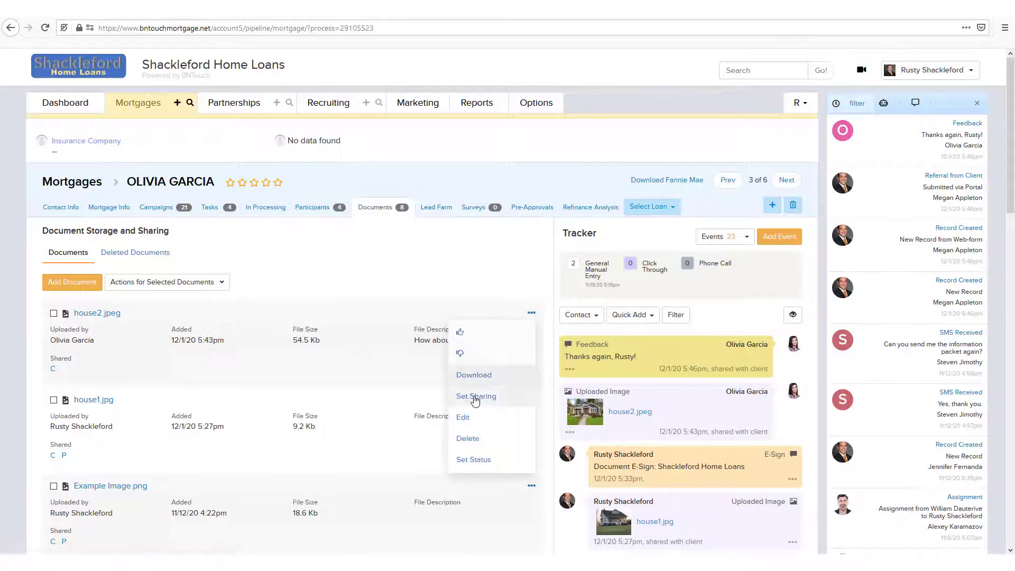
pyautogui.click(475, 397)
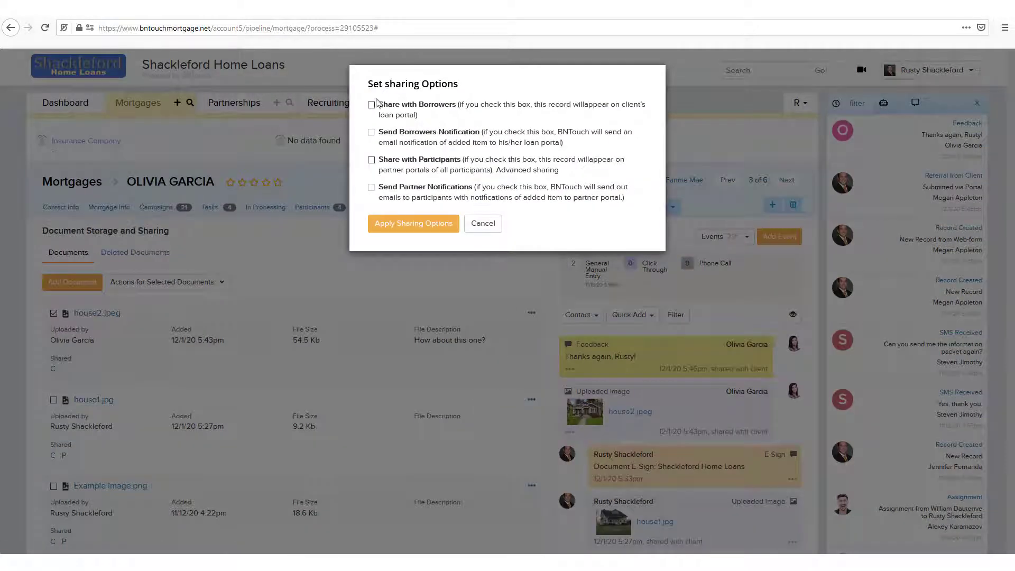
pyautogui.click(398, 224)
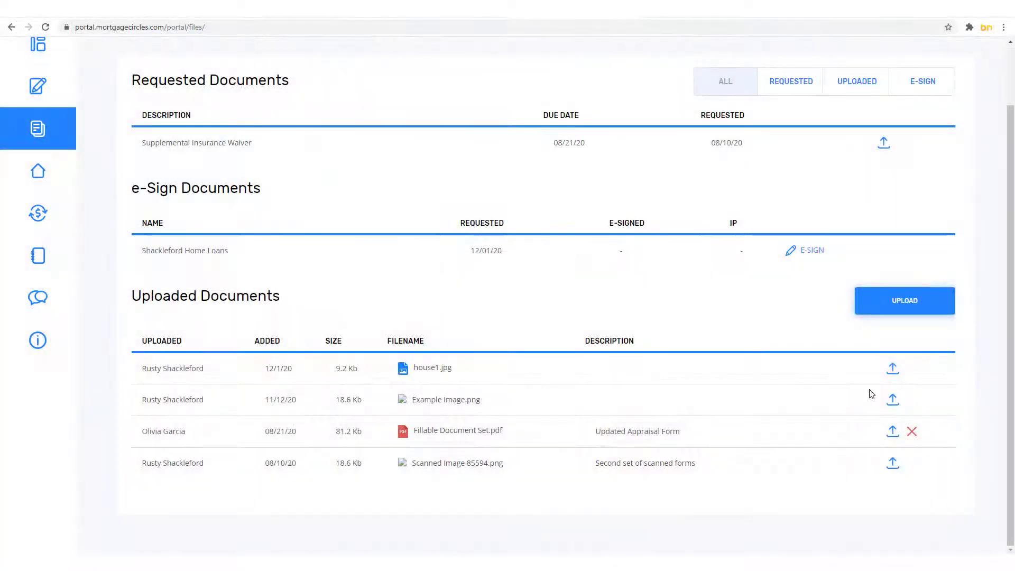
pyautogui.click(894, 369)
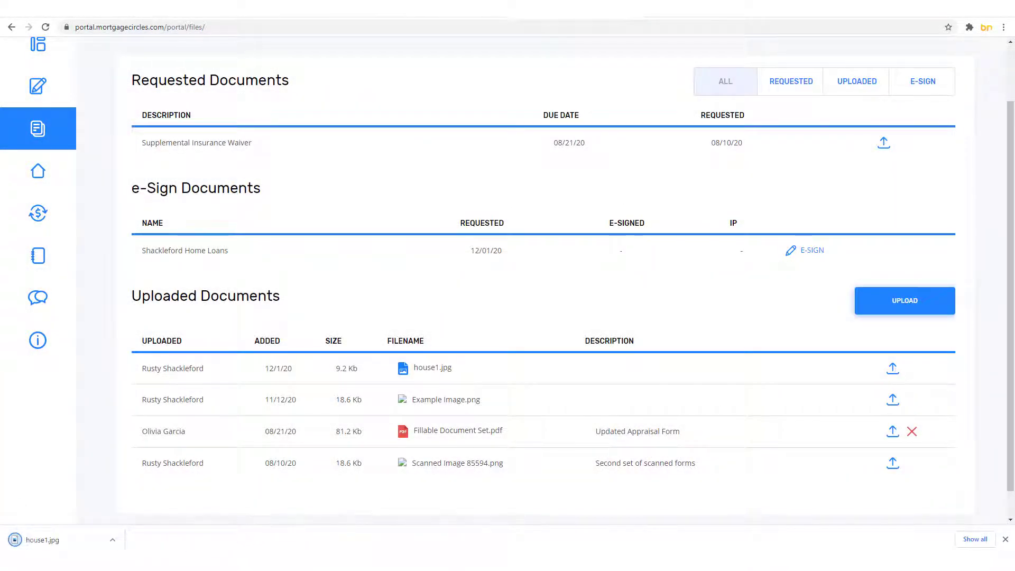
# Step: Upload house2.jpeg to the borrower portal's Uploaded Documents with the note "How about this one?"
pyautogui.click(1006, 540)
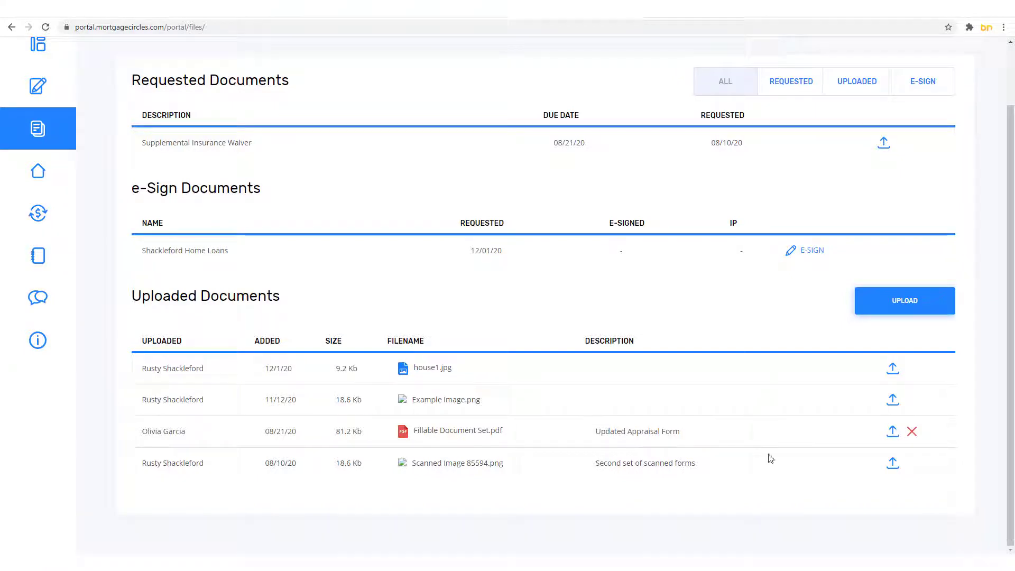
pyautogui.click(868, 309)
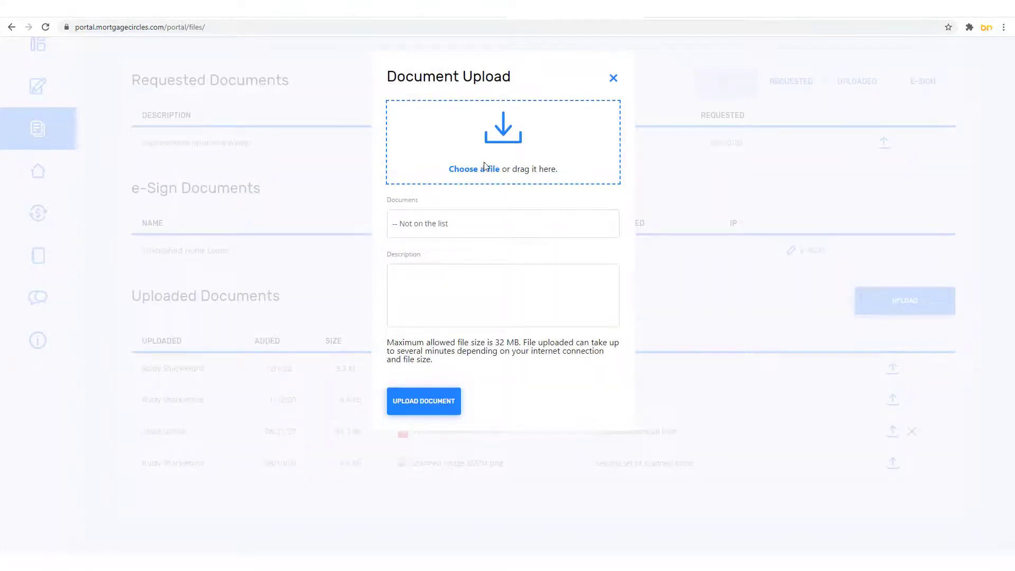
pyautogui.click(471, 168)
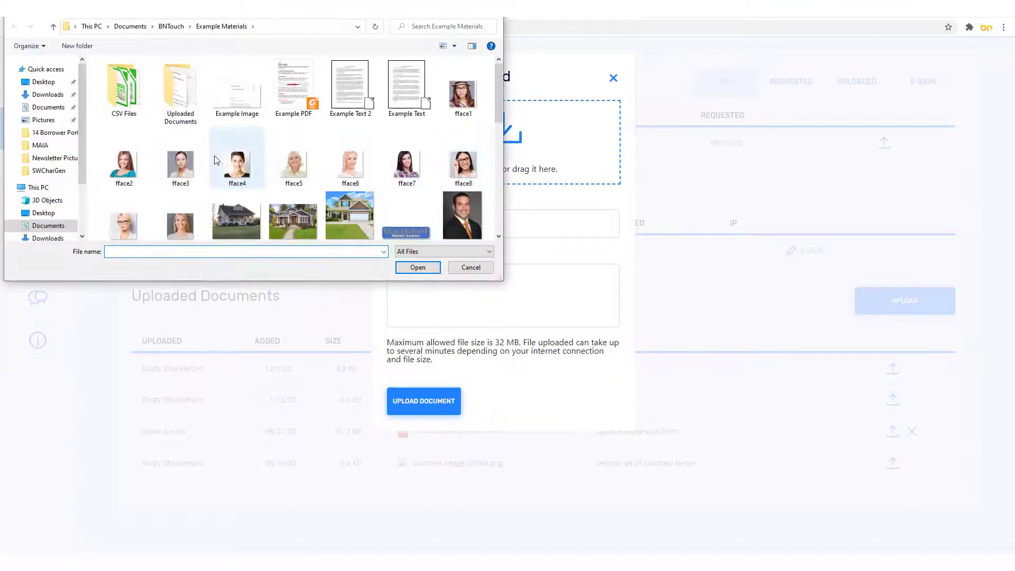
pyautogui.click(293, 216)
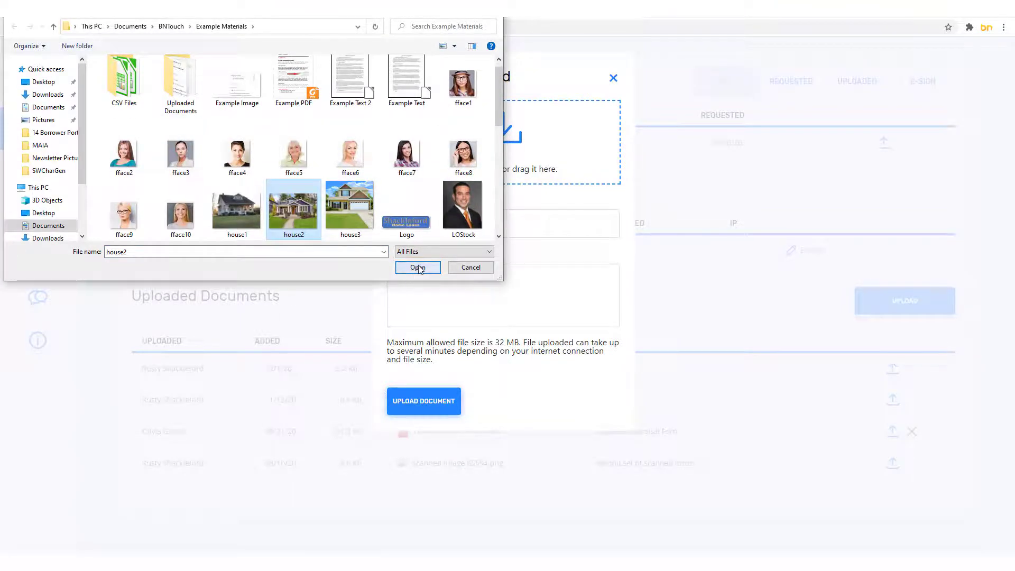
pyautogui.click(417, 267)
pyautogui.click(418, 402)
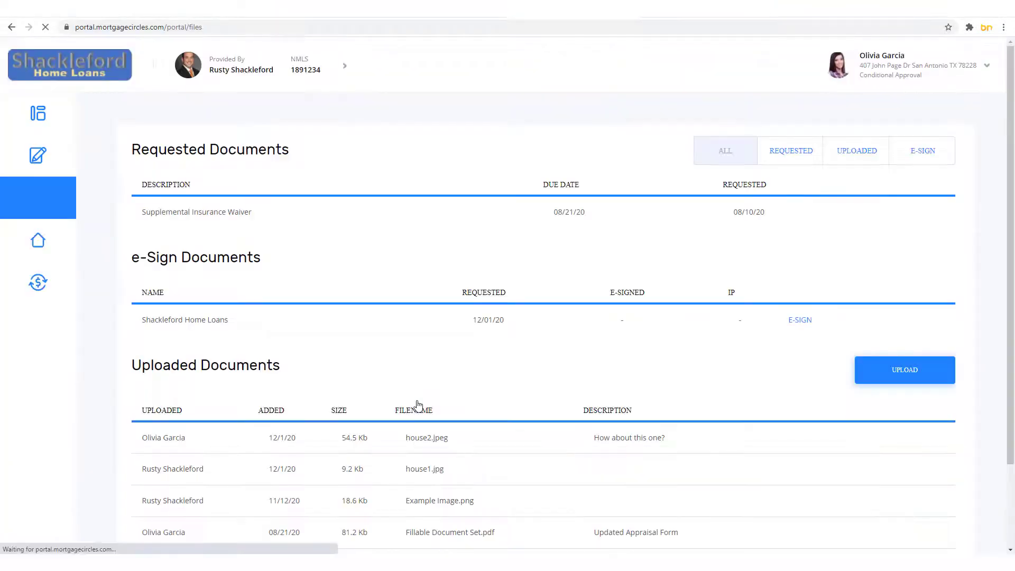
# Step: Check the Uploaded Documents list, then go to the My Property market analysis
pyautogui.scroll(-2, 404, 352)
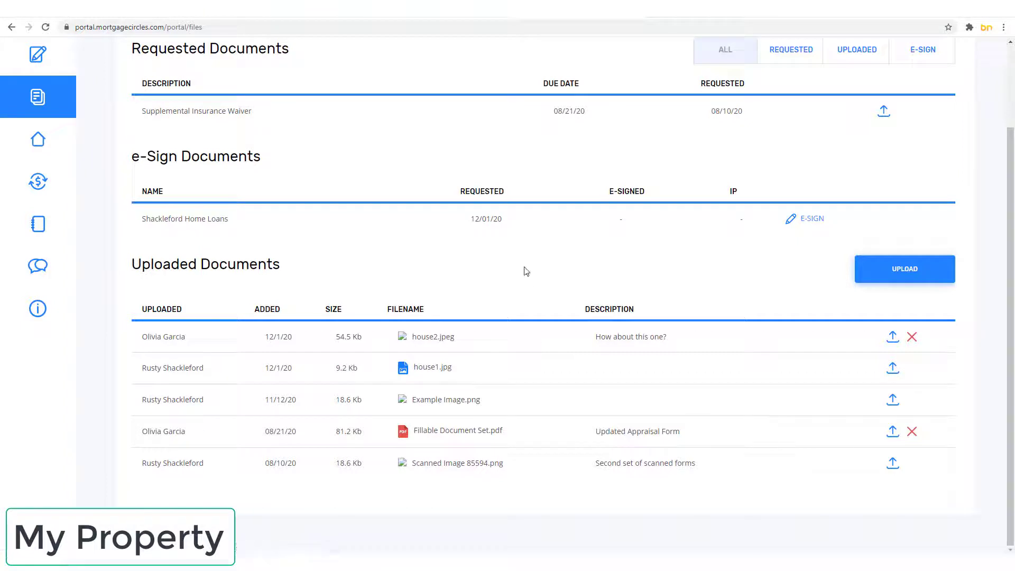
pyautogui.scroll(2, 526, 273)
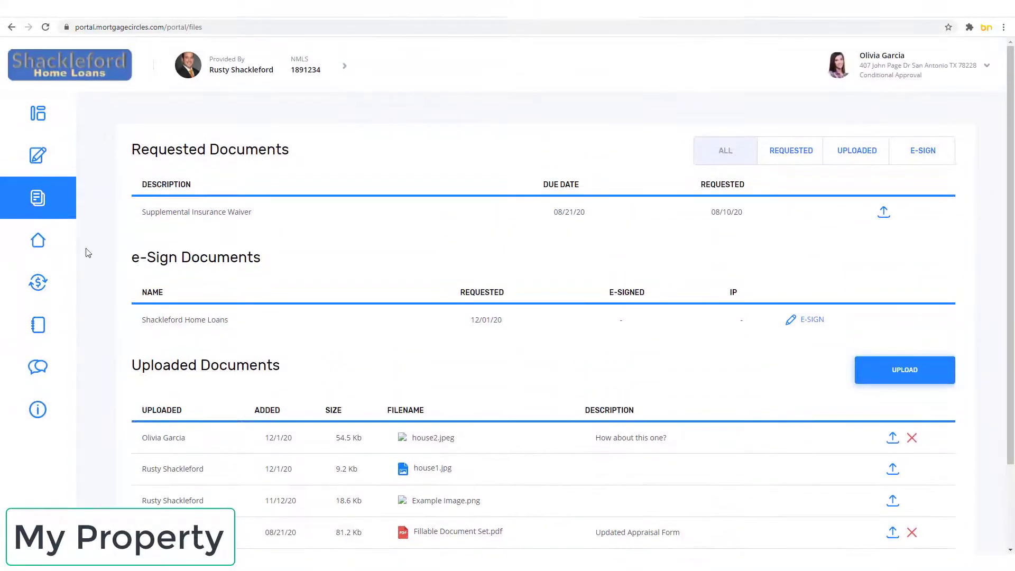
pyautogui.click(45, 248)
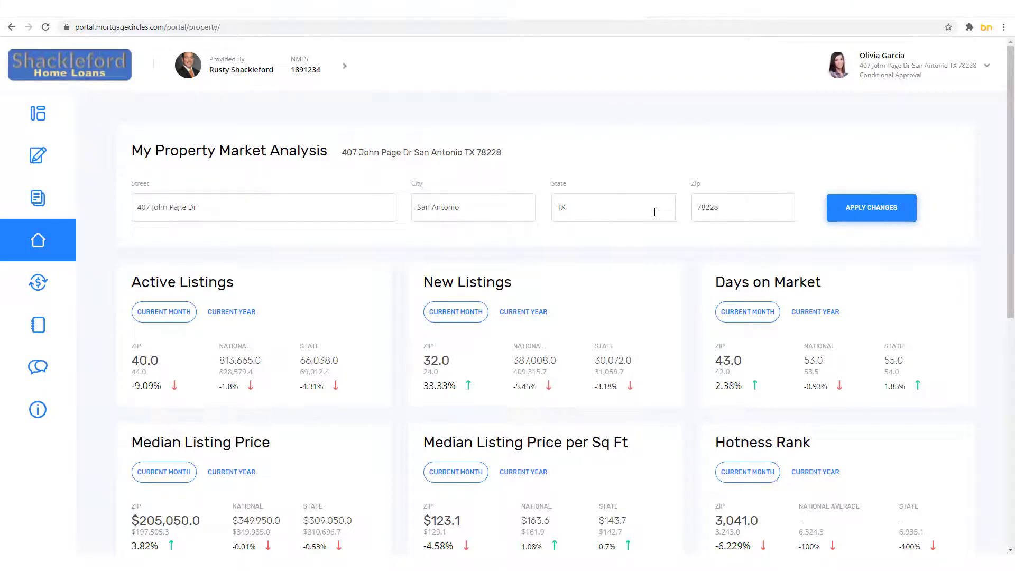
# Step: Review the market cards and Historical Data: $162,390.4 ZIP median versus $295,912.5 nationally
pyautogui.scroll(-8, 655, 217)
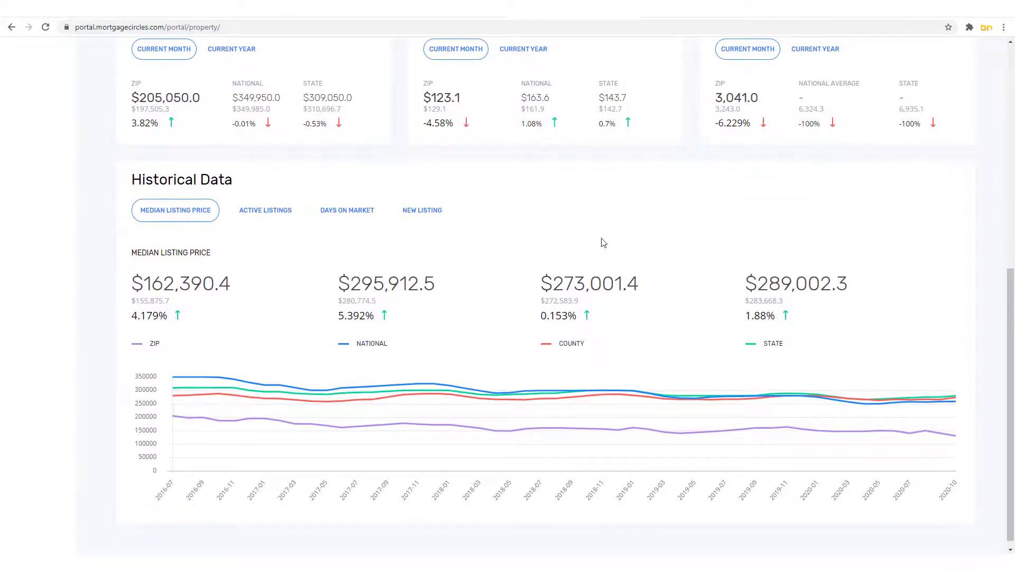
pyautogui.scroll(-1, 280, 294)
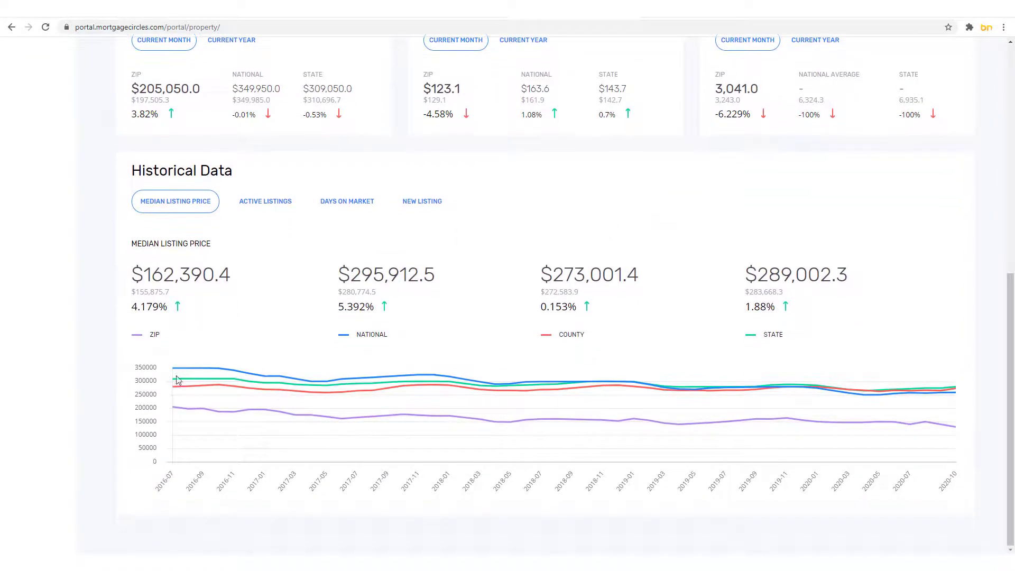
pyautogui.scroll(2, 181, 383)
pyautogui.scroll(2, 211, 389)
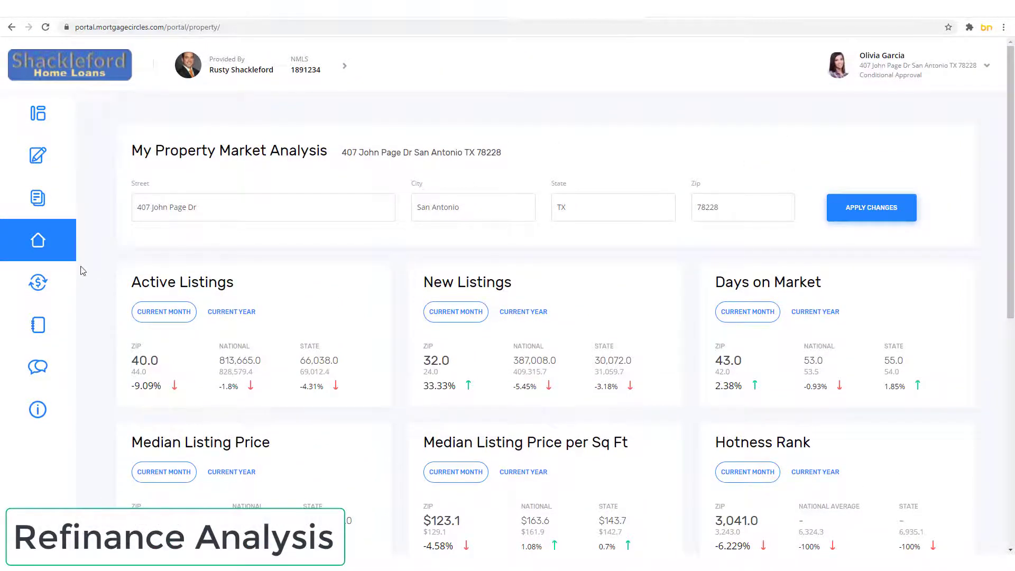
# Step: Review the Refinance Analysis: Loan 1 saves $16.11 monthly, $2,581.61 net benefit
pyautogui.moveTo(50, 268)
pyautogui.click(60, 290)
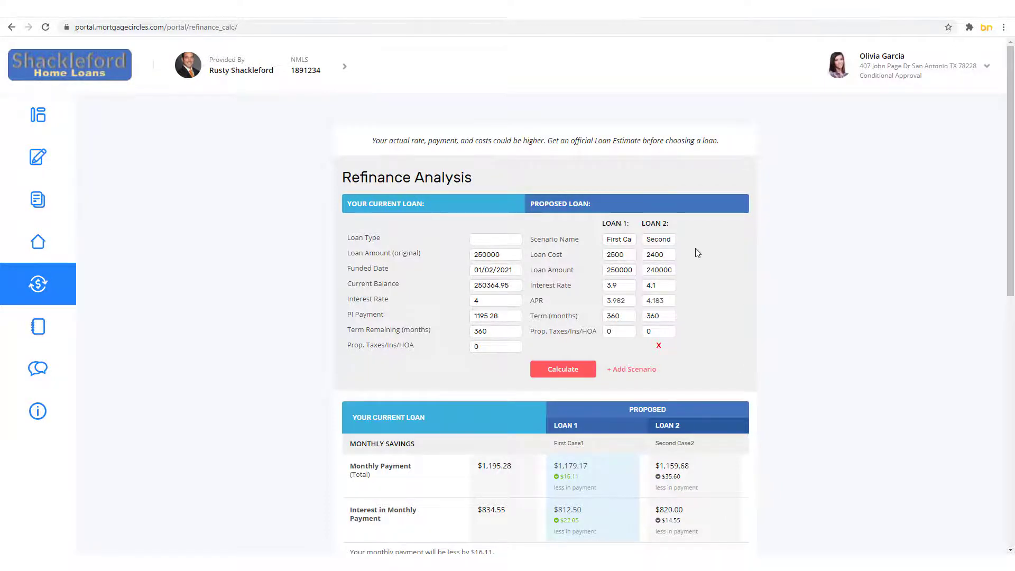
pyautogui.scroll(-6, 695, 253)
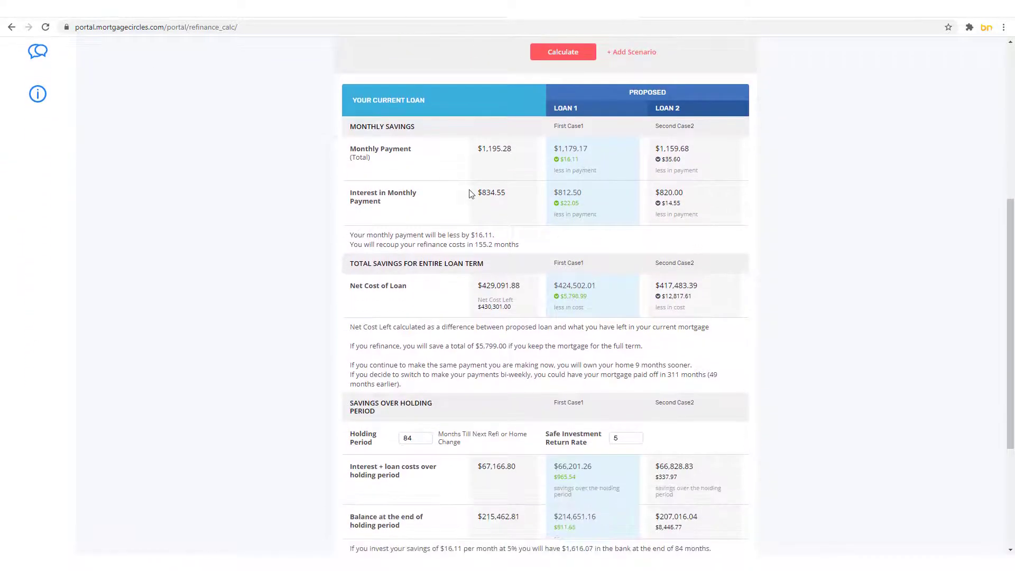
pyautogui.scroll(-4, 618, 189)
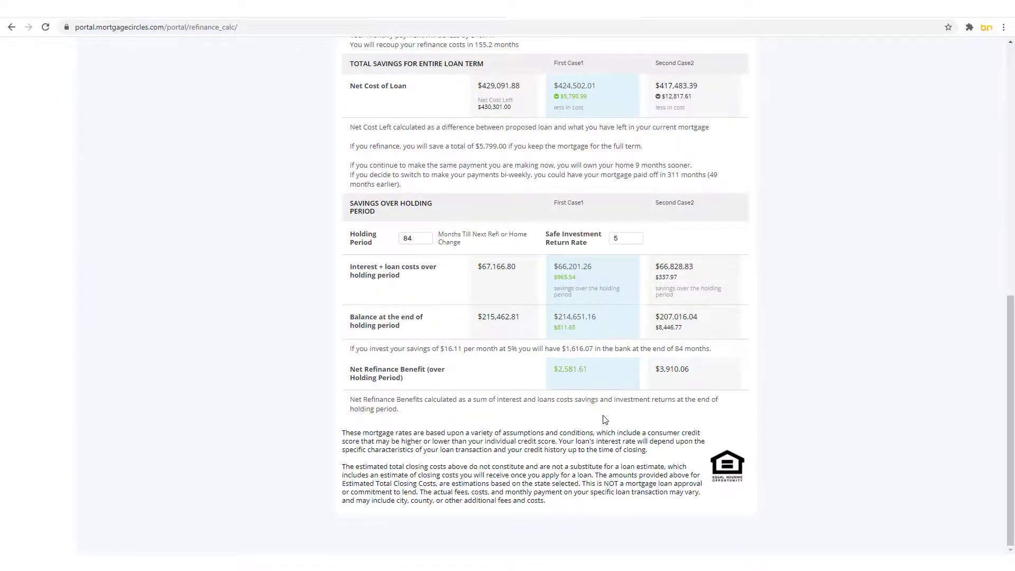
pyautogui.scroll(1, 605, 418)
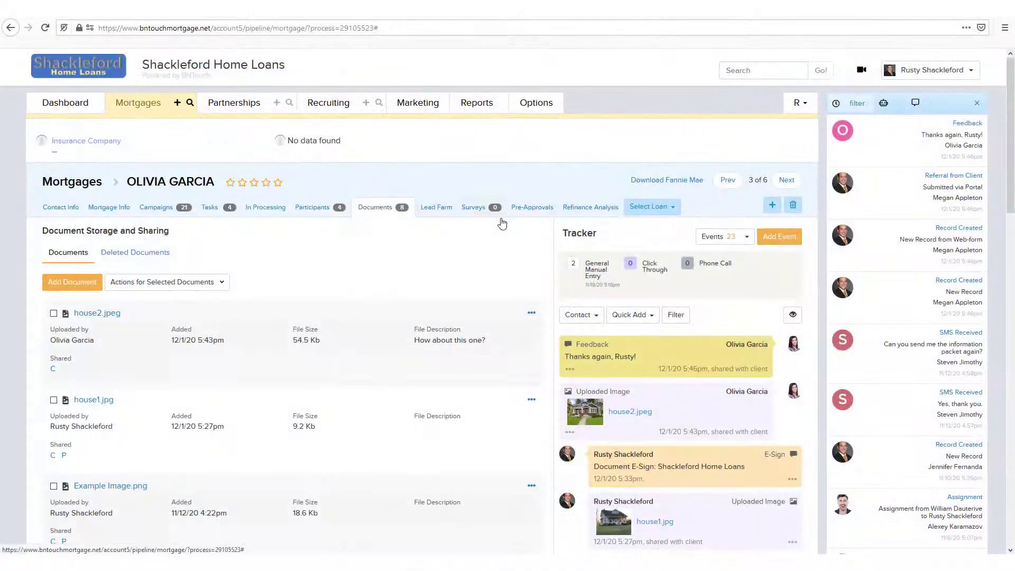
# Step: Start a new refinance analysis for the loan with funded date 10/22/2021
pyautogui.click(583, 210)
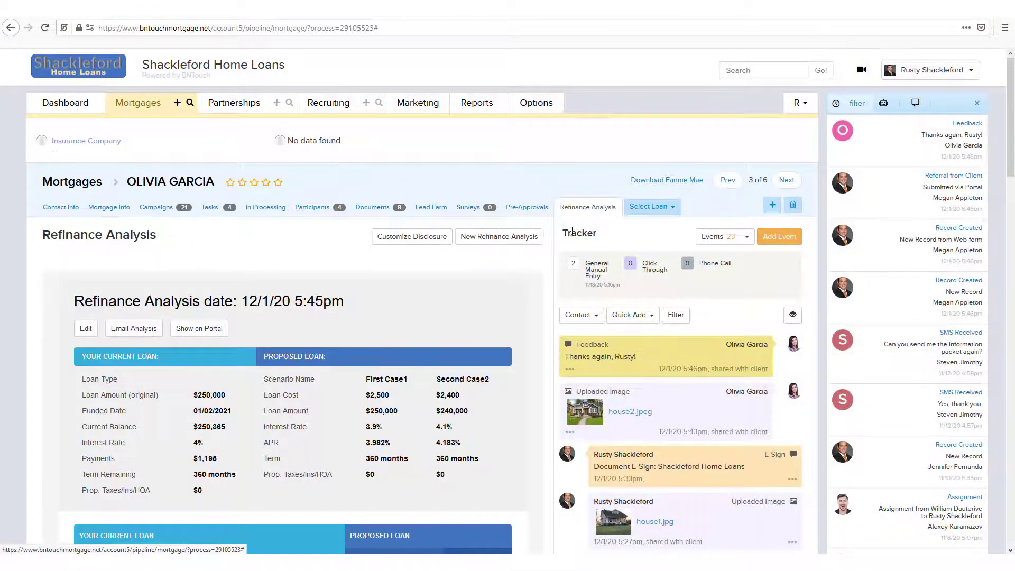
pyautogui.click(474, 241)
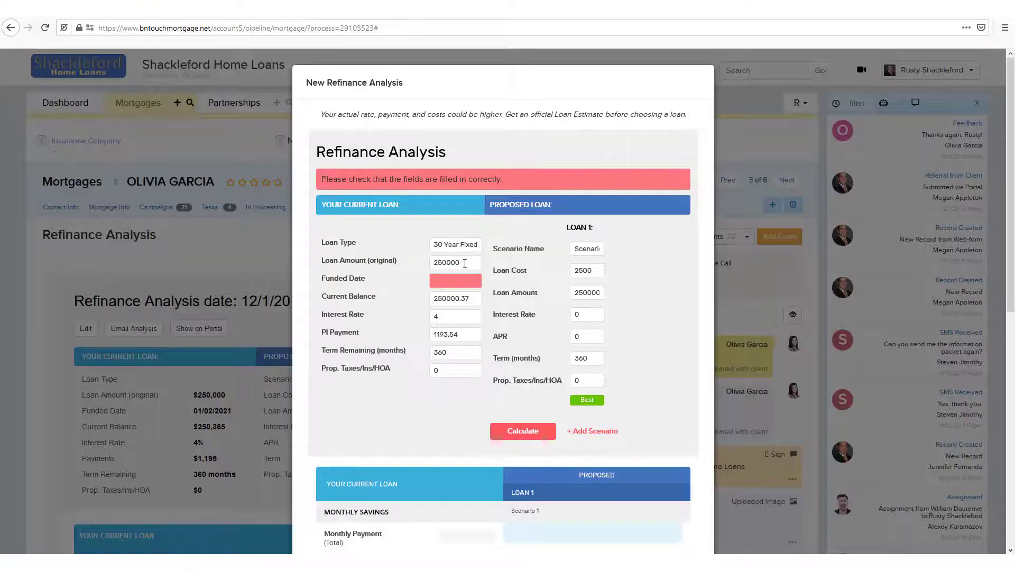
pyautogui.scroll(-3, 460, 267)
pyautogui.click(458, 160)
pyautogui.write('1')
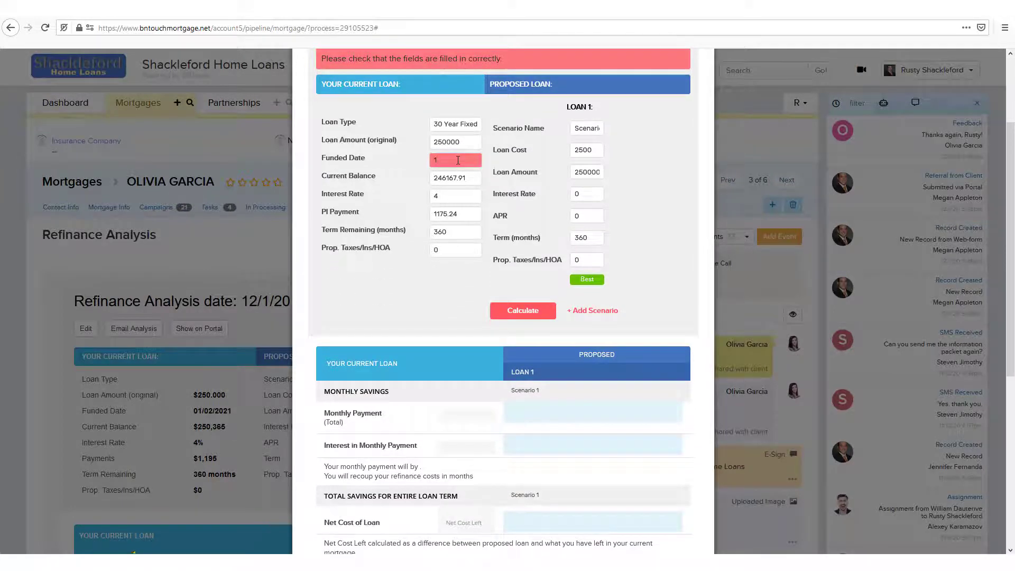
pyautogui.write('0/22/2021')
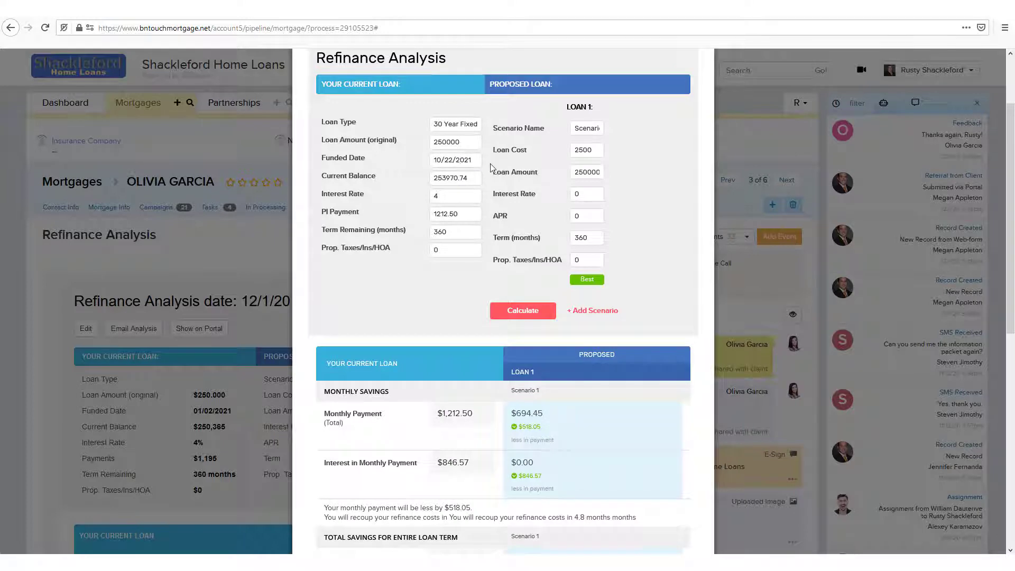
# Step: Preview the analysis as the 'Your Personal Refinance Analysis' email draft to the borrower
pyautogui.scroll(-10, 526, 302)
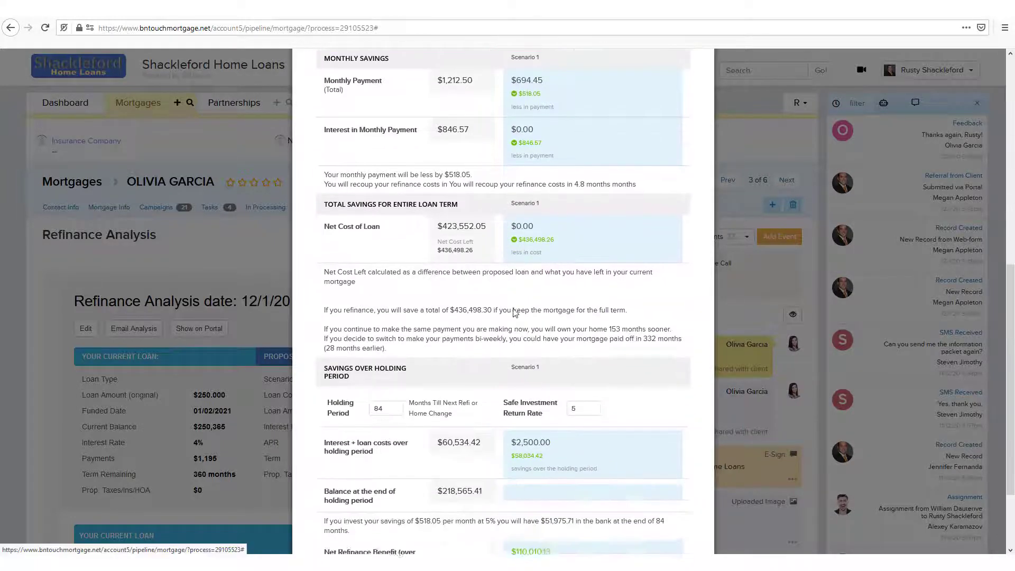
pyautogui.click(351, 519)
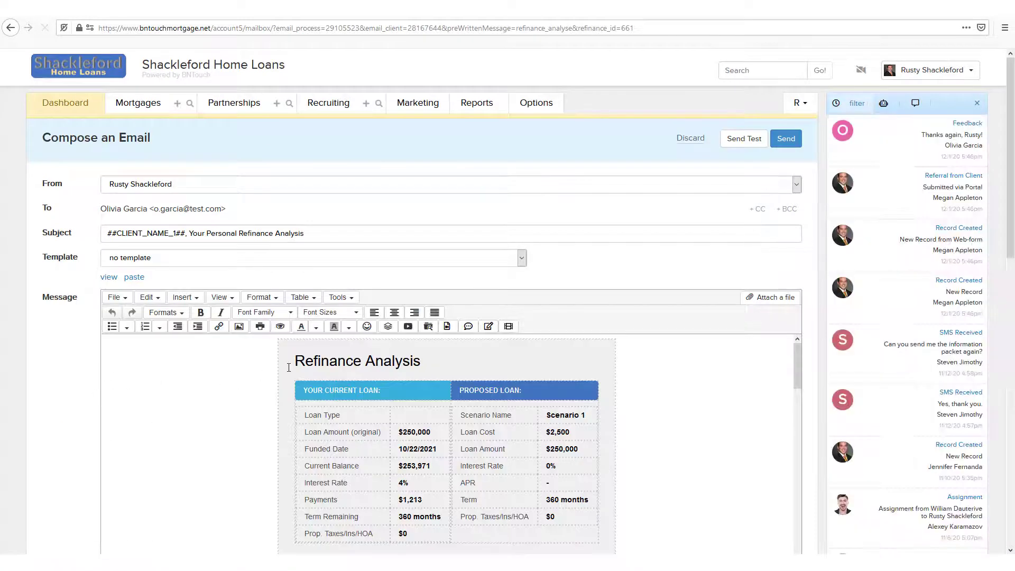
pyautogui.scroll(-1, 290, 367)
pyautogui.scroll(-5, 289, 367)
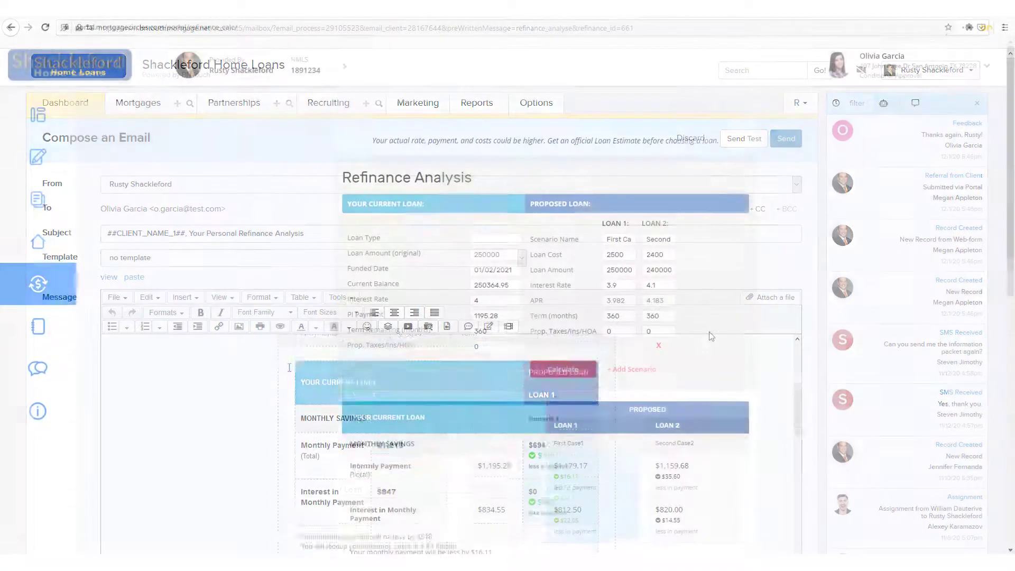
pyautogui.scroll(-3, 637, 355)
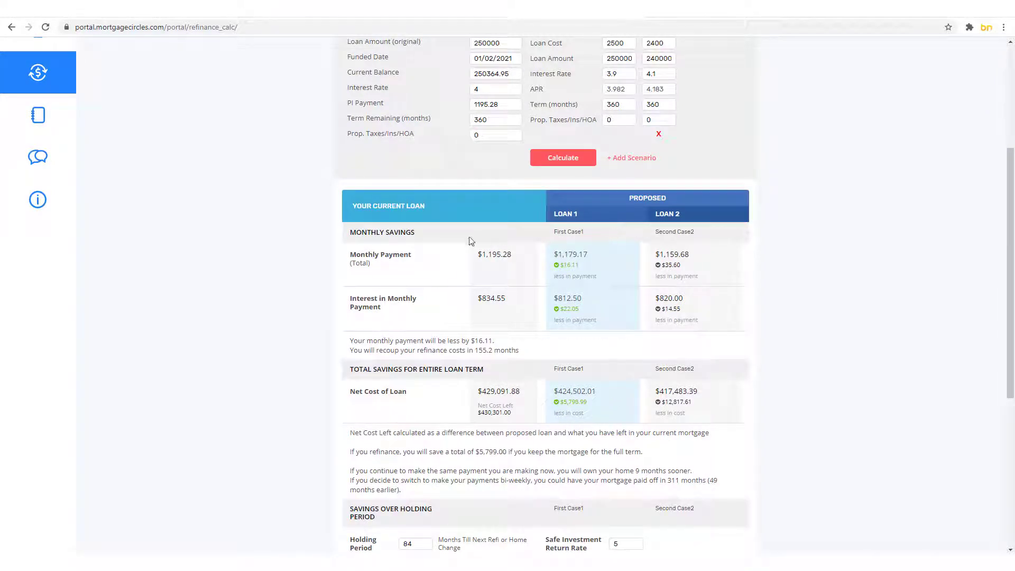
pyautogui.scroll(2, 318, 231)
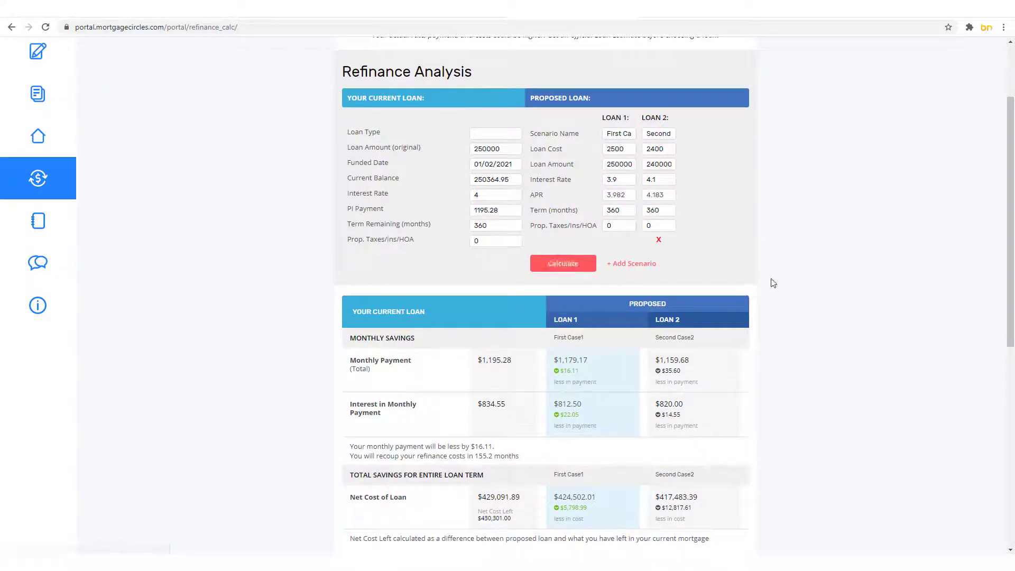
pyautogui.scroll(-8, 769, 283)
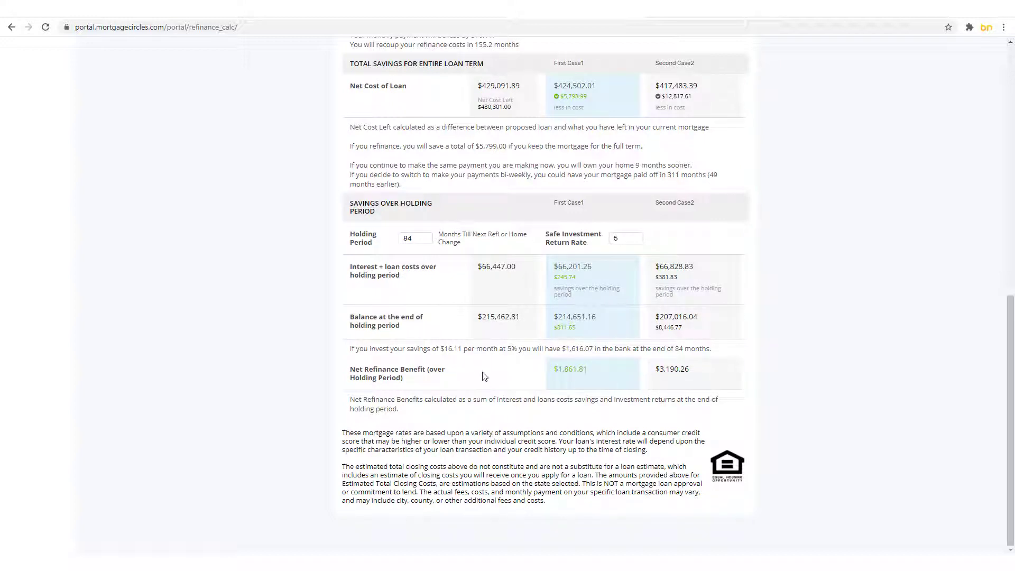
pyautogui.scroll(10, 296, 406)
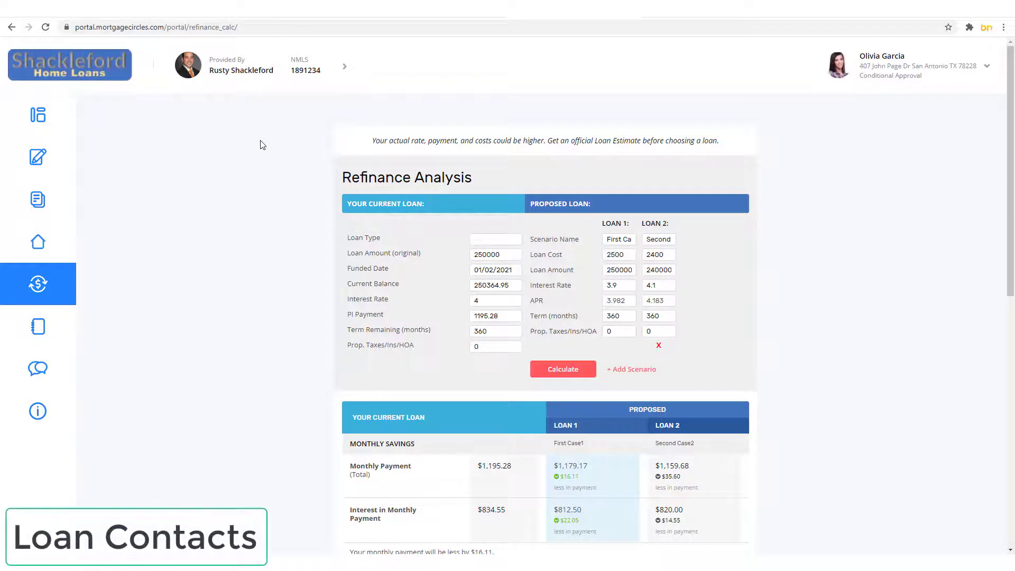
# Step: Show the Loan Contacts page listing the listing, buying and insurance agents and CPA
pyautogui.click(49, 331)
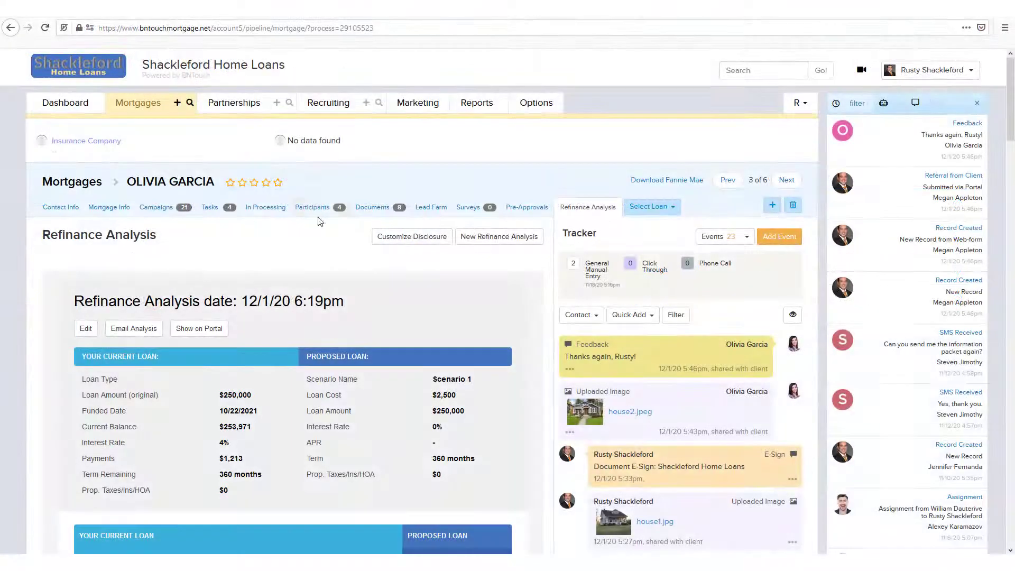
# Step: On the Participants tab, search partners for 'a' and assign one to an empty role
pyautogui.click(311, 214)
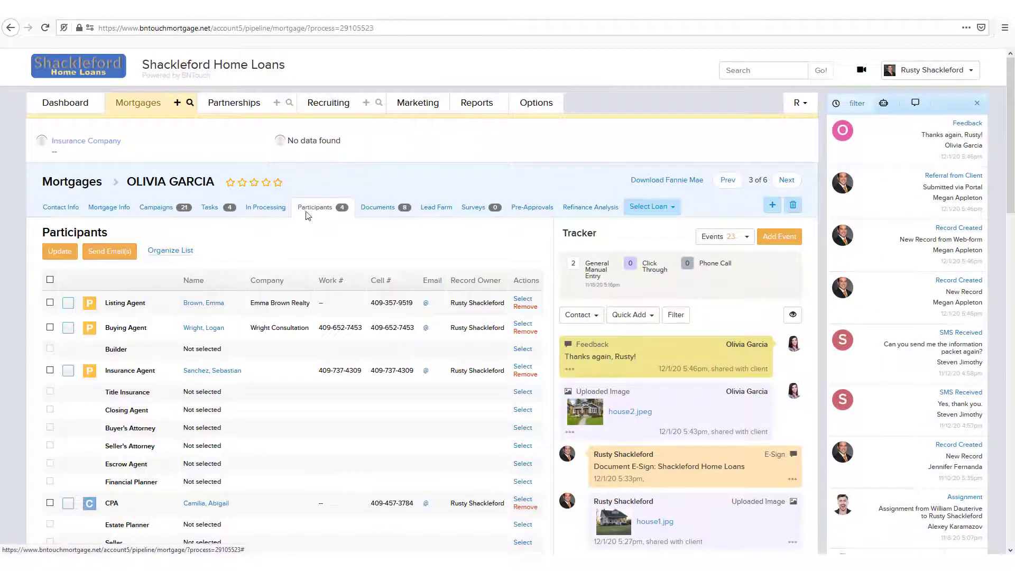
pyautogui.scroll(-2, 282, 373)
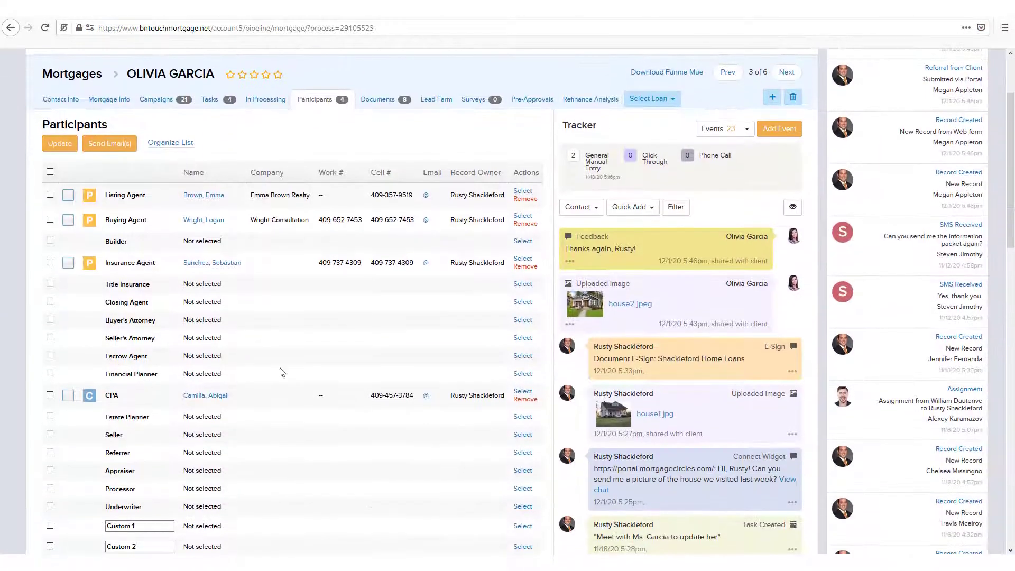
pyautogui.click(522, 374)
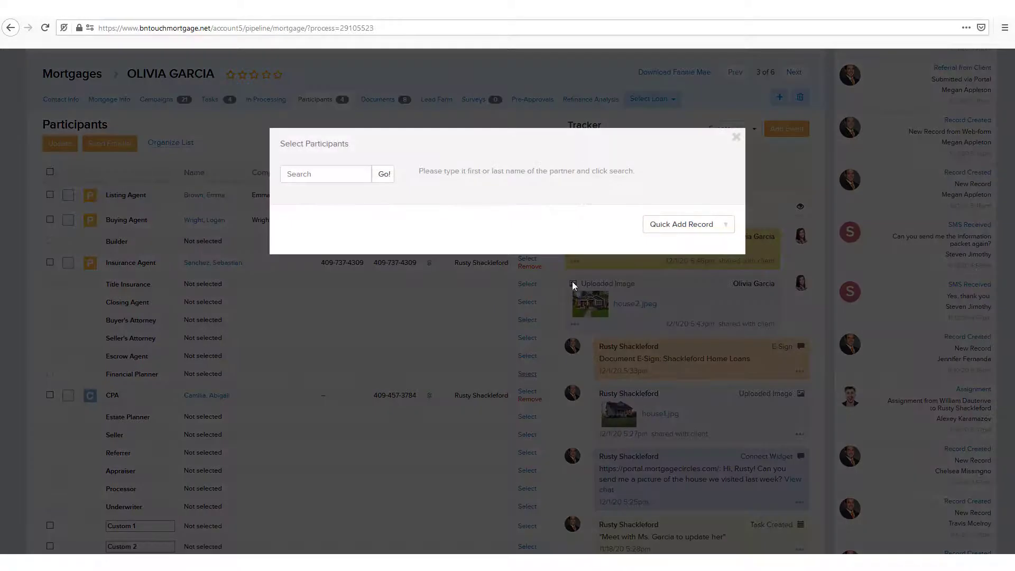
pyautogui.click(314, 174)
pyautogui.write('a')
pyautogui.click(385, 174)
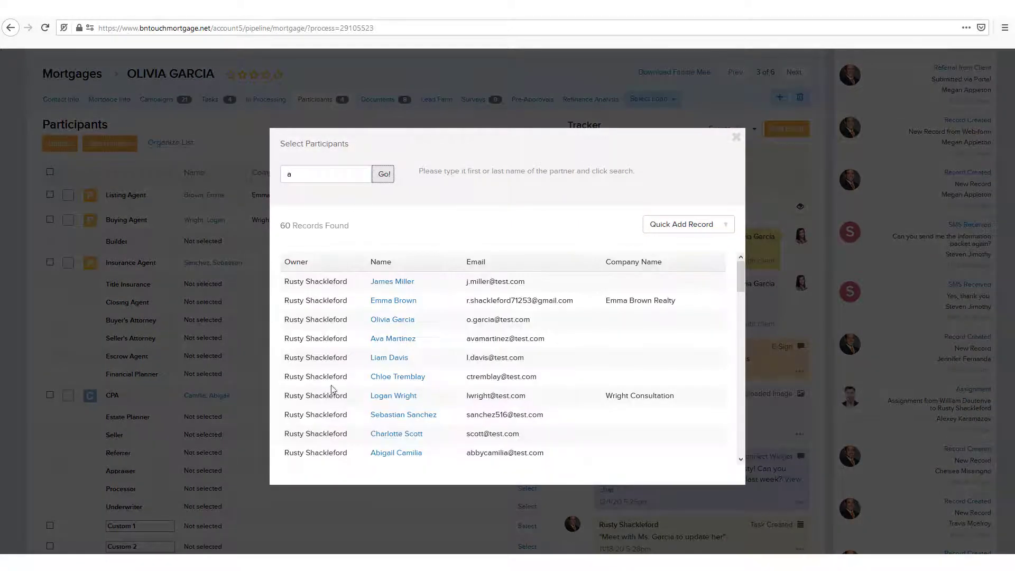
pyautogui.click(400, 436)
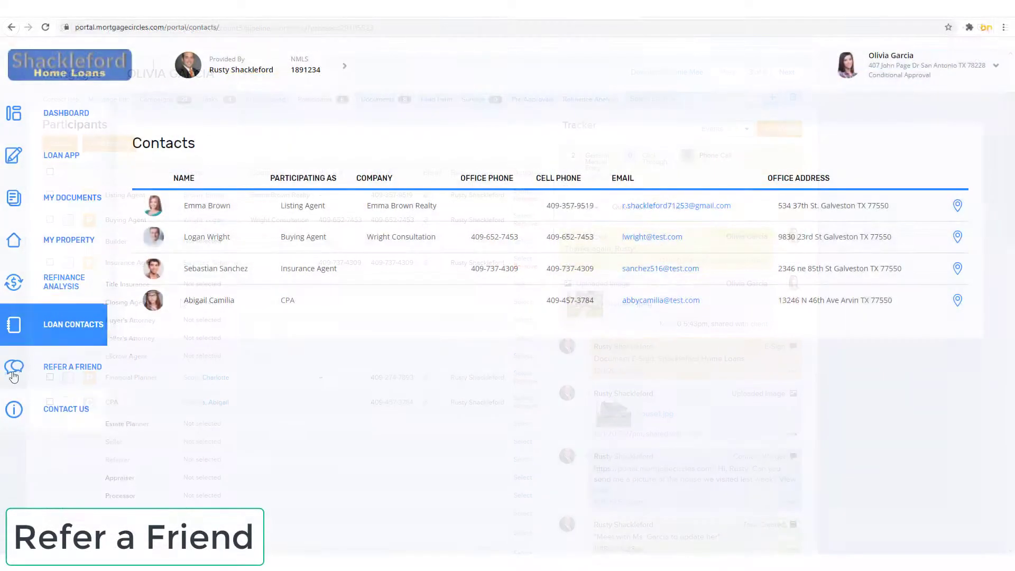
# Step: Submit a Refer a Friend form with the friend's first and last name, then go to Contact Us
pyautogui.click(54, 376)
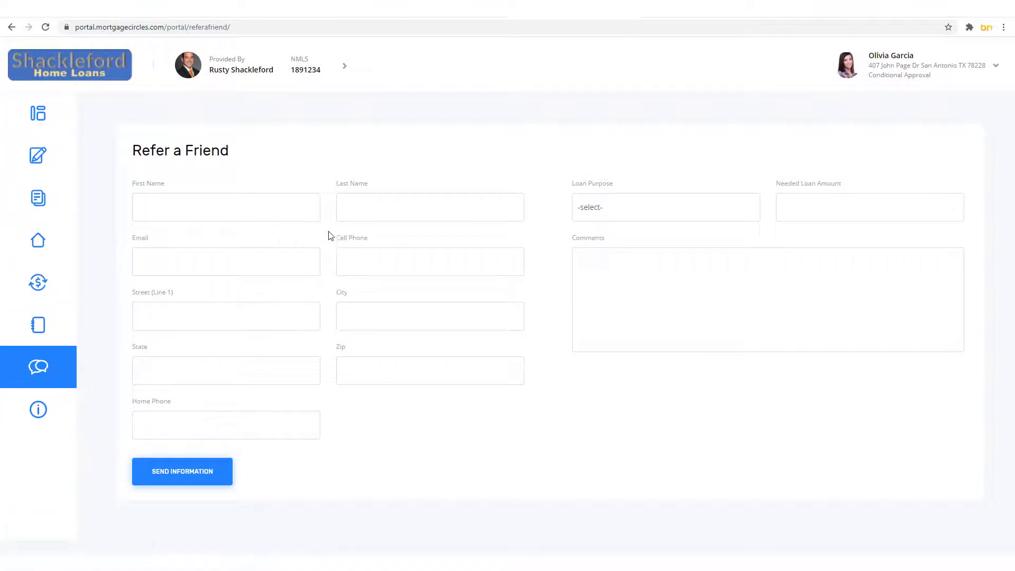
pyautogui.click(214, 208)
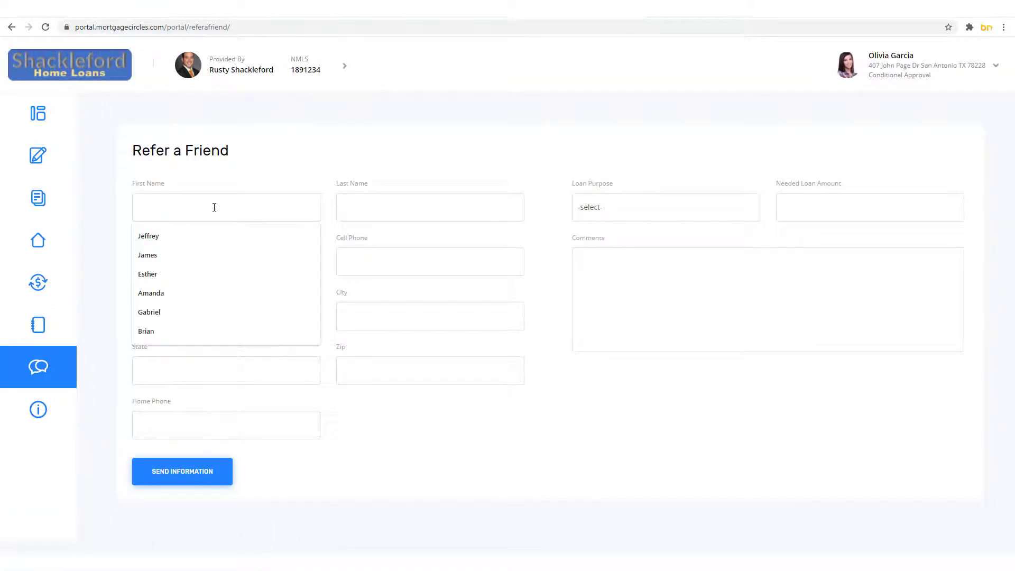
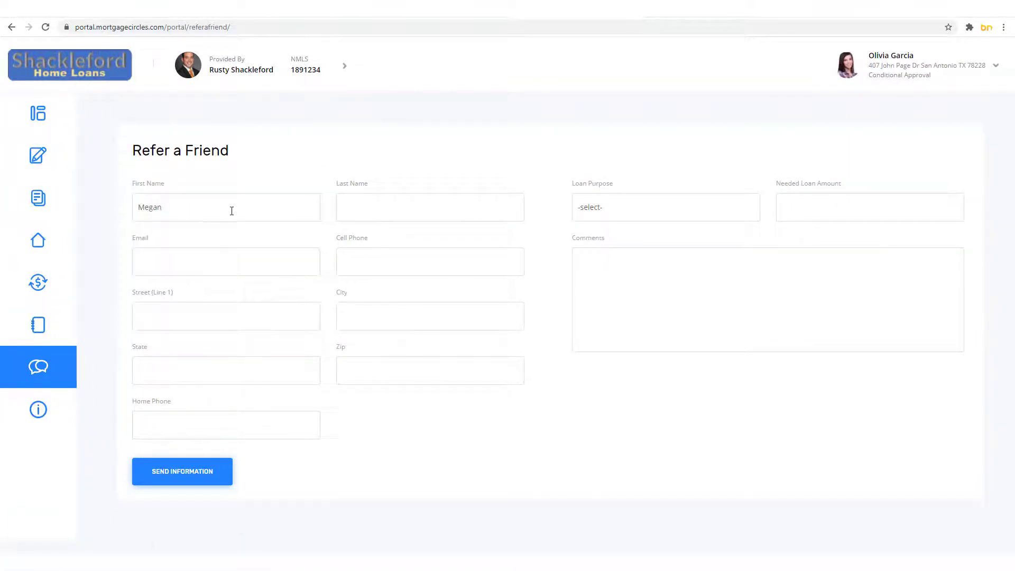
pyautogui.click(366, 210)
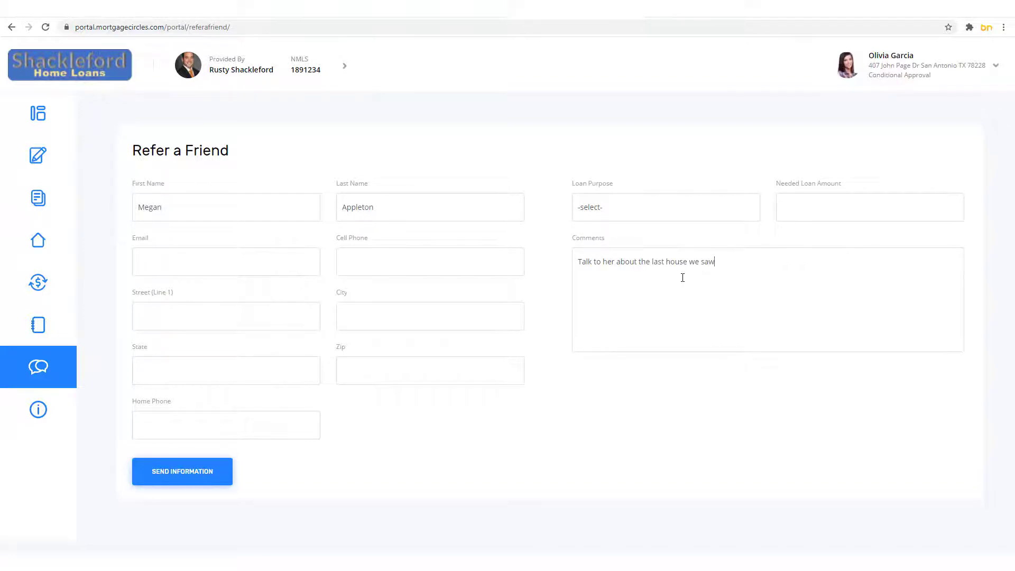
pyautogui.click(176, 468)
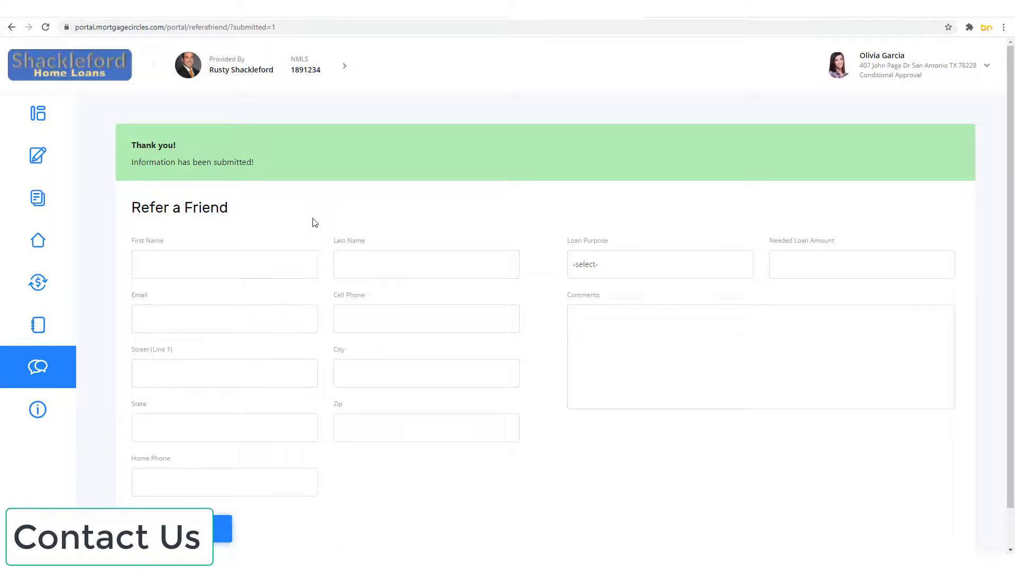
pyautogui.moveTo(62, 368)
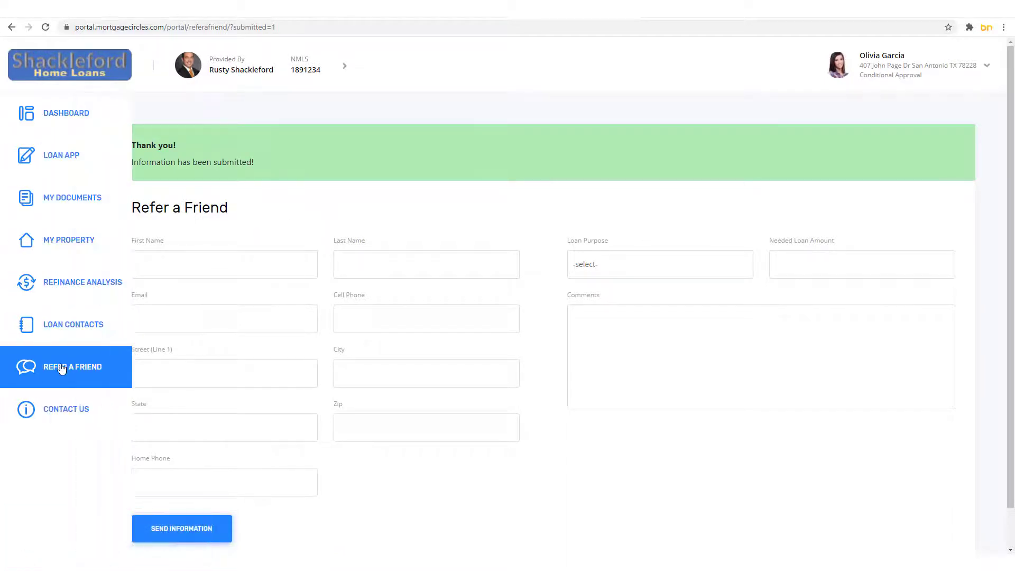
pyautogui.click(58, 417)
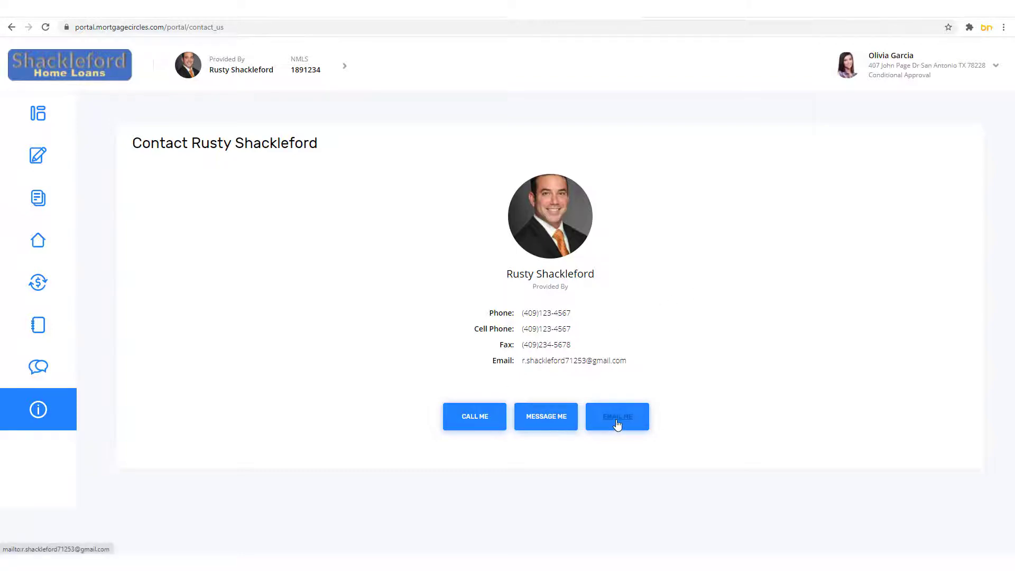
# Step: Send the loan officer a 'Thank' message through Message Me
pyautogui.click(537, 422)
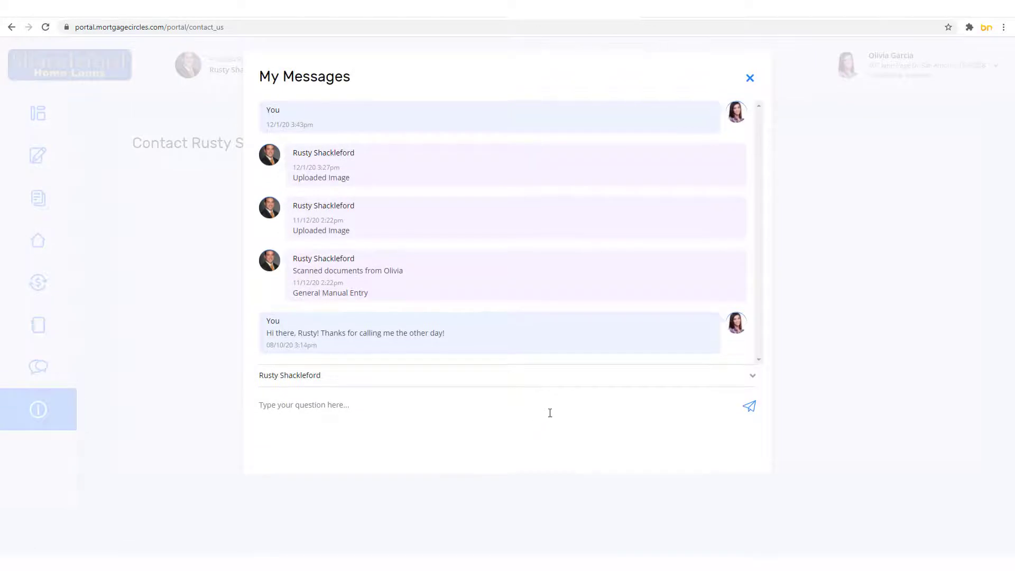
pyautogui.click(300, 417)
pyautogui.write('Thanks again, Rusty!')
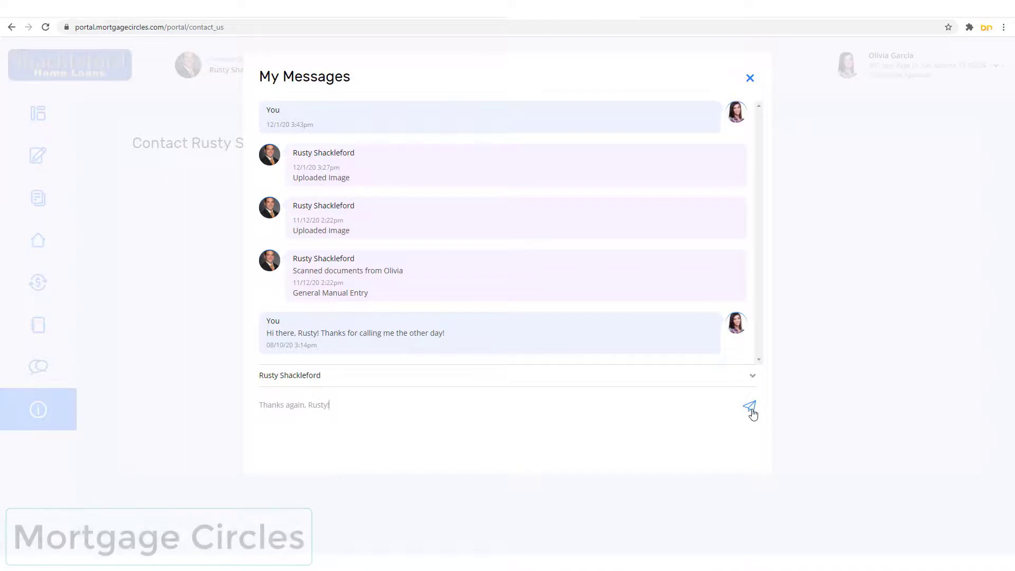
pyautogui.click(750, 407)
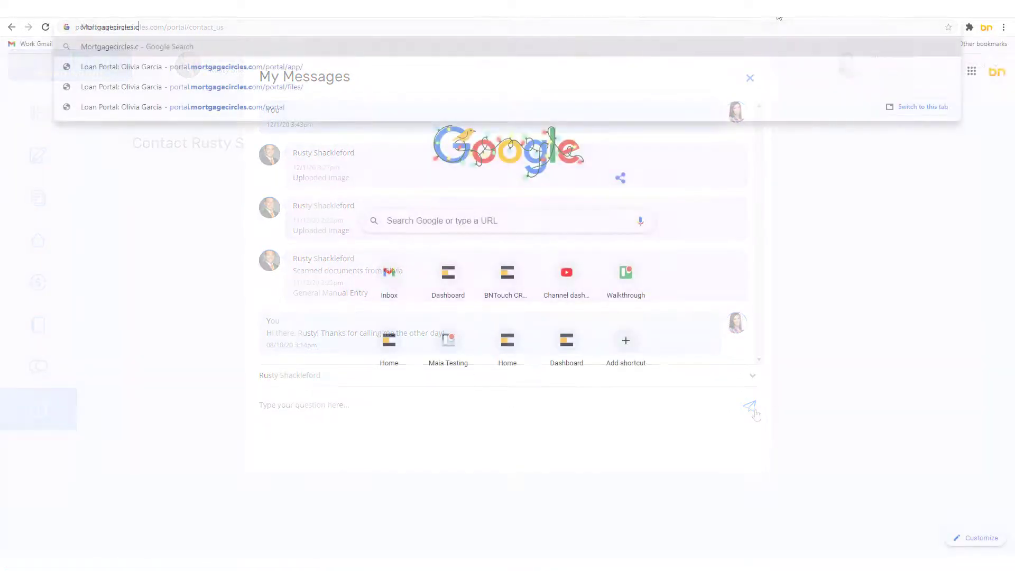
# Step: Load the Mortgage Circles homepage, click the MortgagePro ID login field, and scroll through the site
pyautogui.write('om')
pyautogui.press('Return')
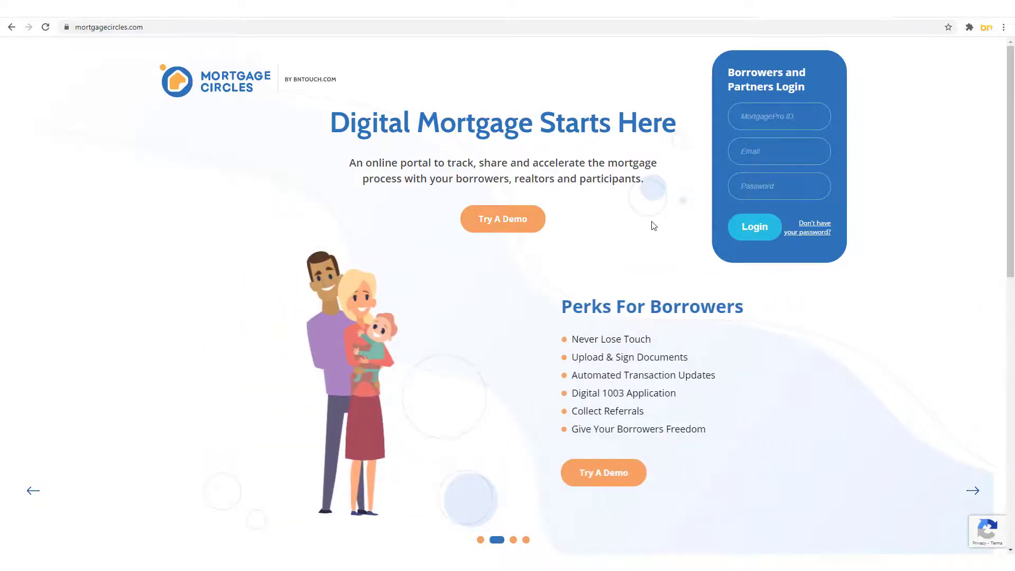
pyautogui.click(783, 115)
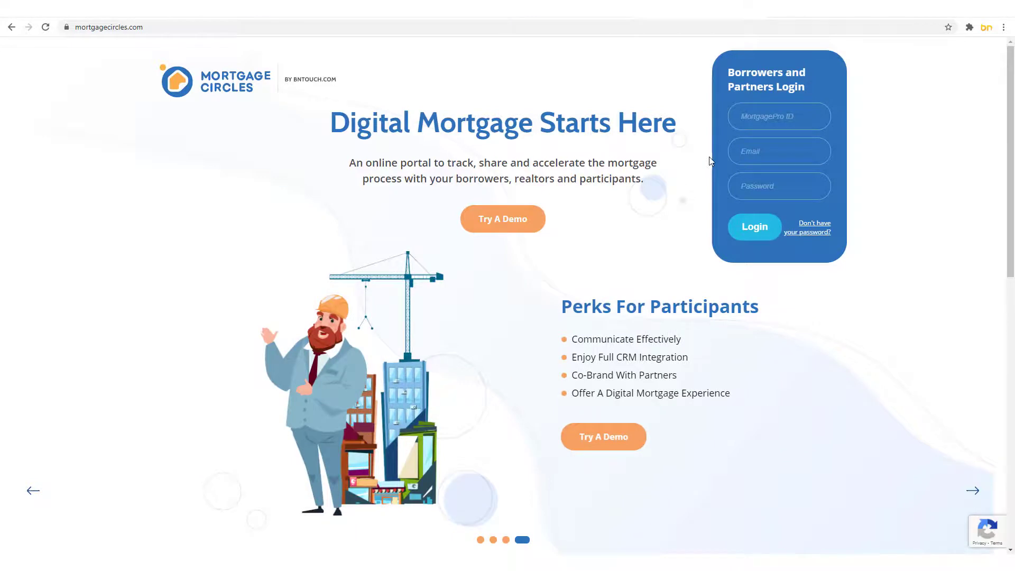
pyautogui.scroll(-7, 711, 160)
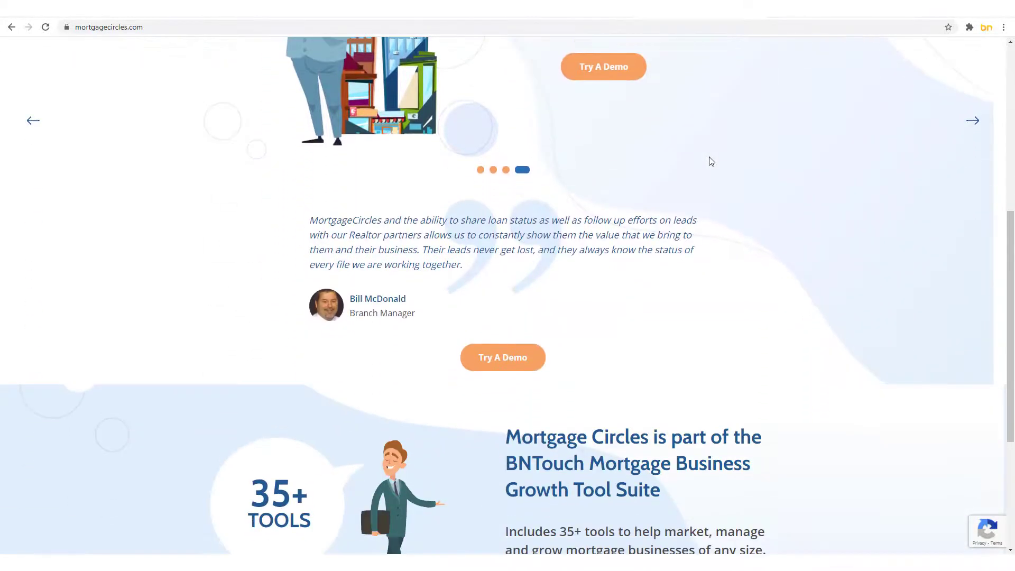
pyautogui.scroll(-4, 711, 160)
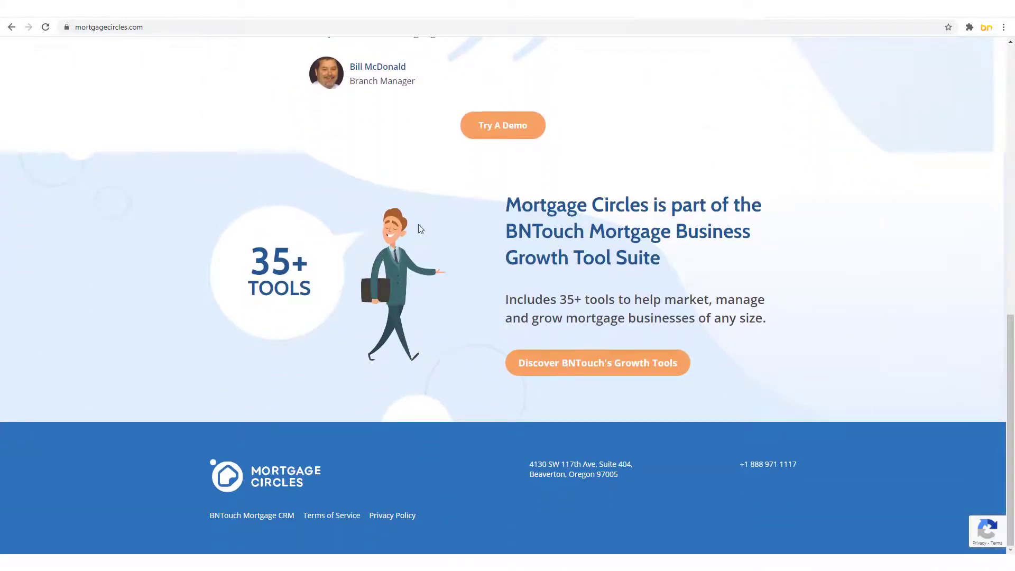
pyautogui.scroll(12, 117, 386)
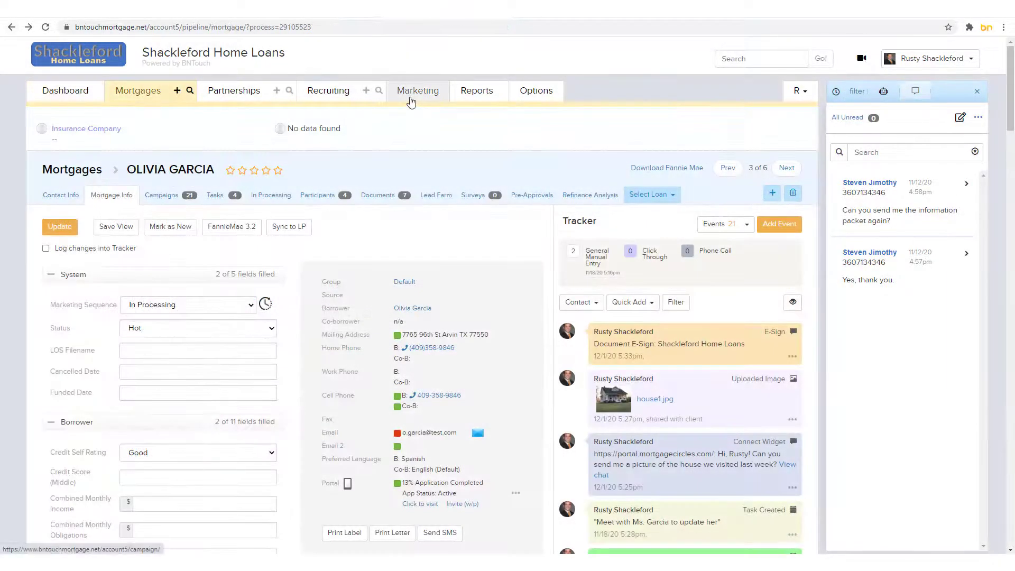
# Step: Search Marketing > Content Exchange campaigns for 'portal', finding New Lead from Loan Portal (Referral)
pyautogui.click(412, 101)
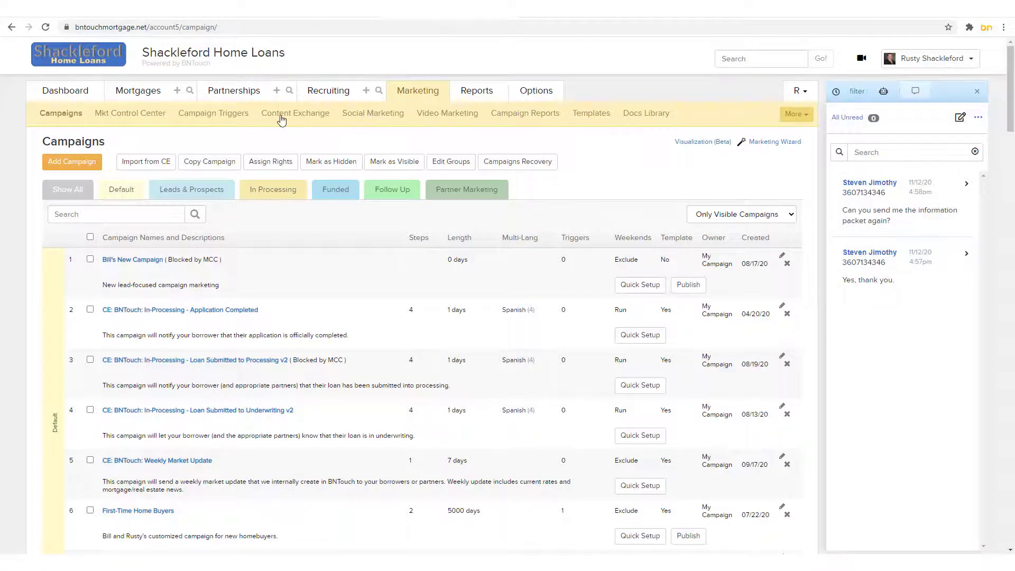
pyautogui.click(282, 120)
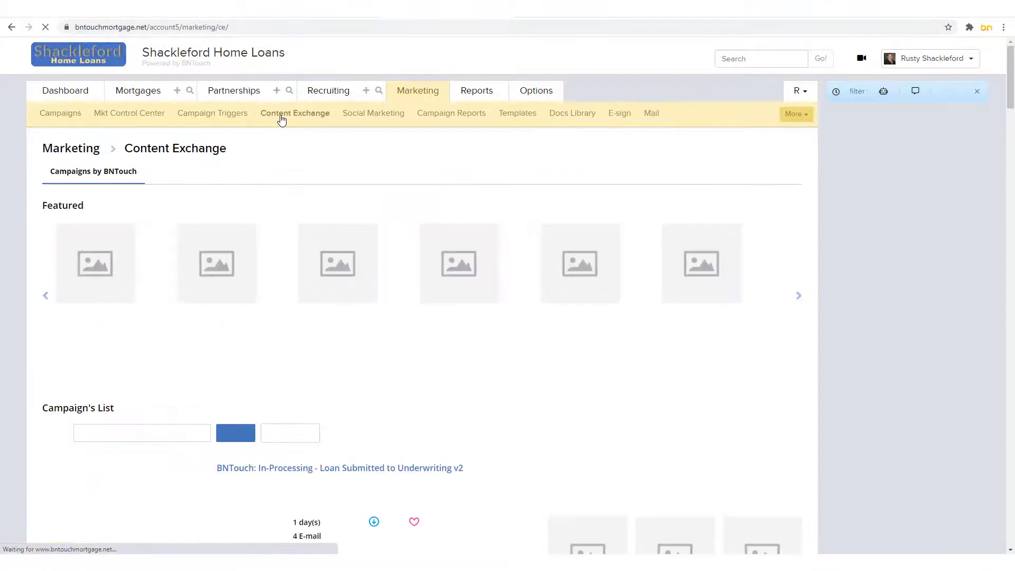
pyautogui.scroll(-4, 281, 120)
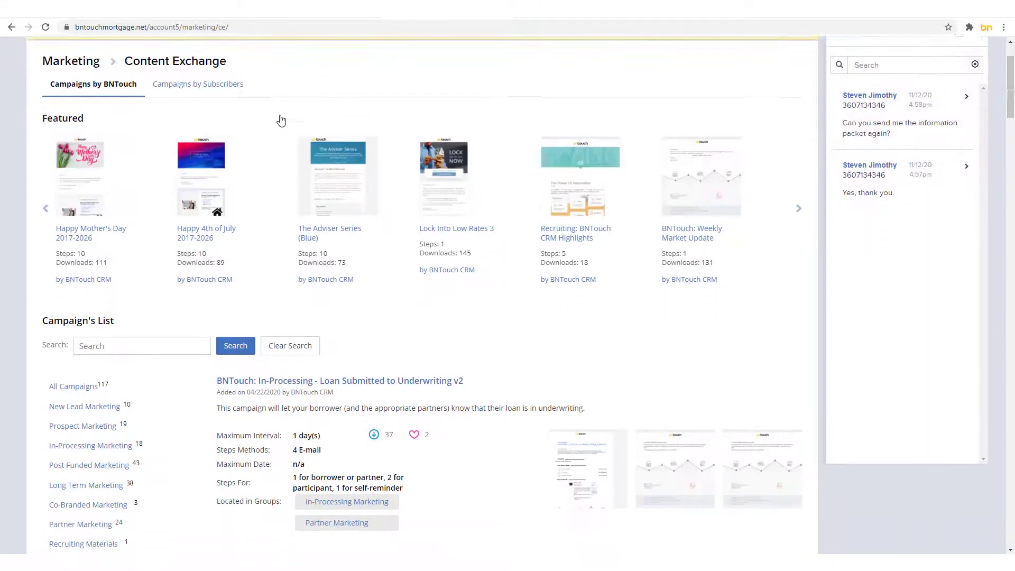
pyautogui.click(110, 222)
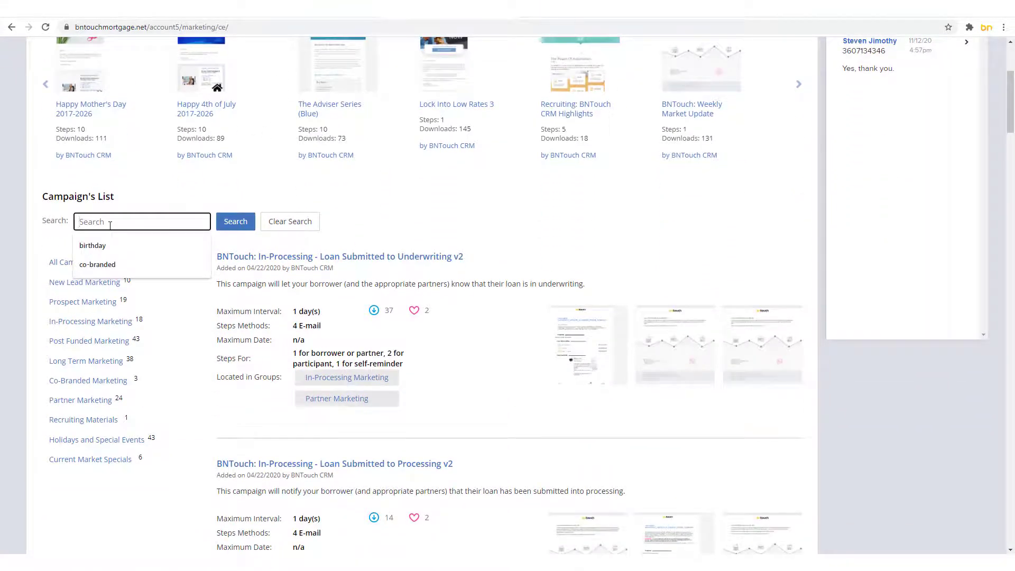
pyautogui.write('portal')
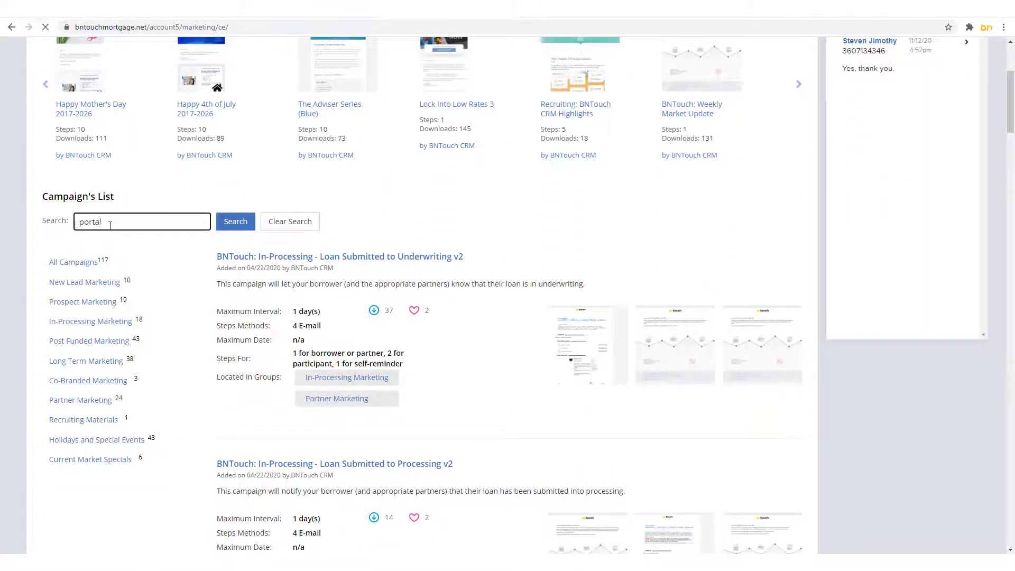
pyautogui.scroll(-3, 118, 229)
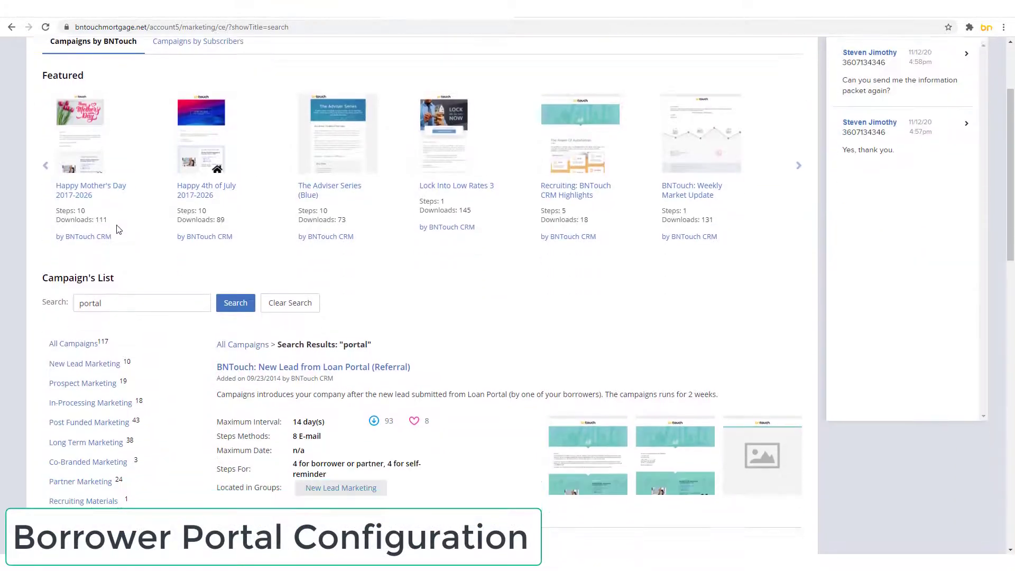
pyautogui.scroll(-4, 119, 228)
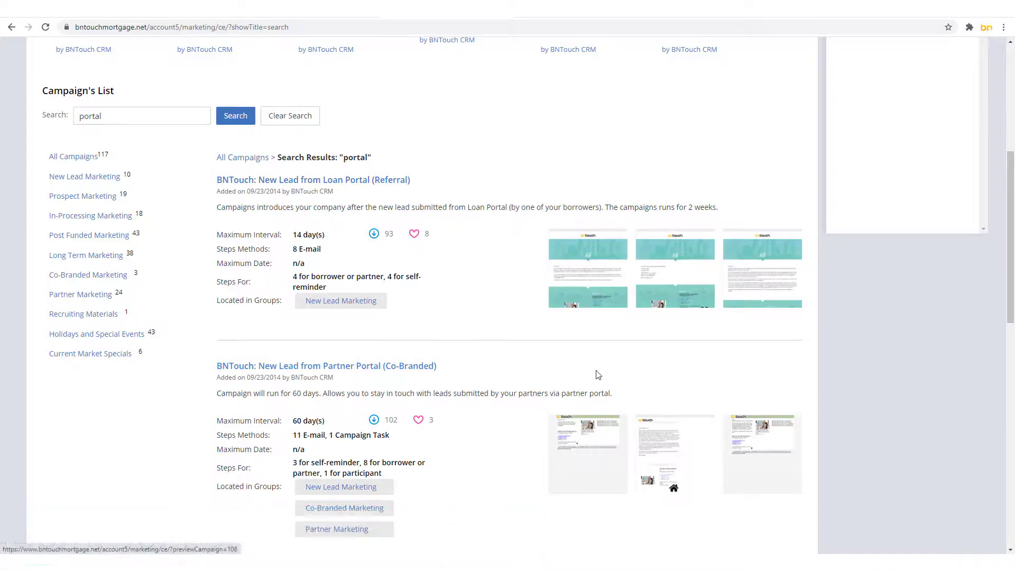
pyautogui.scroll(7, 603, 371)
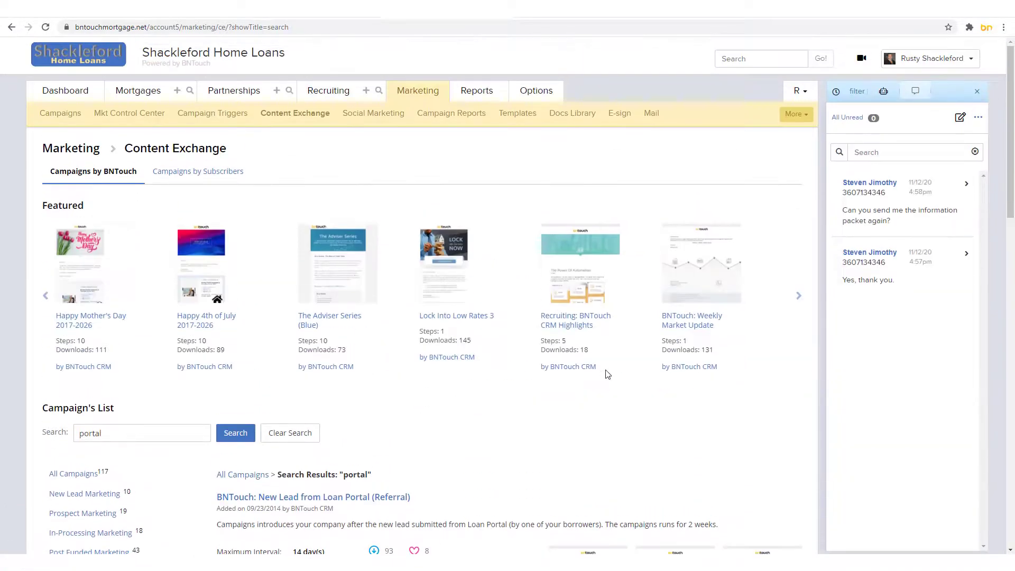
pyautogui.click(532, 94)
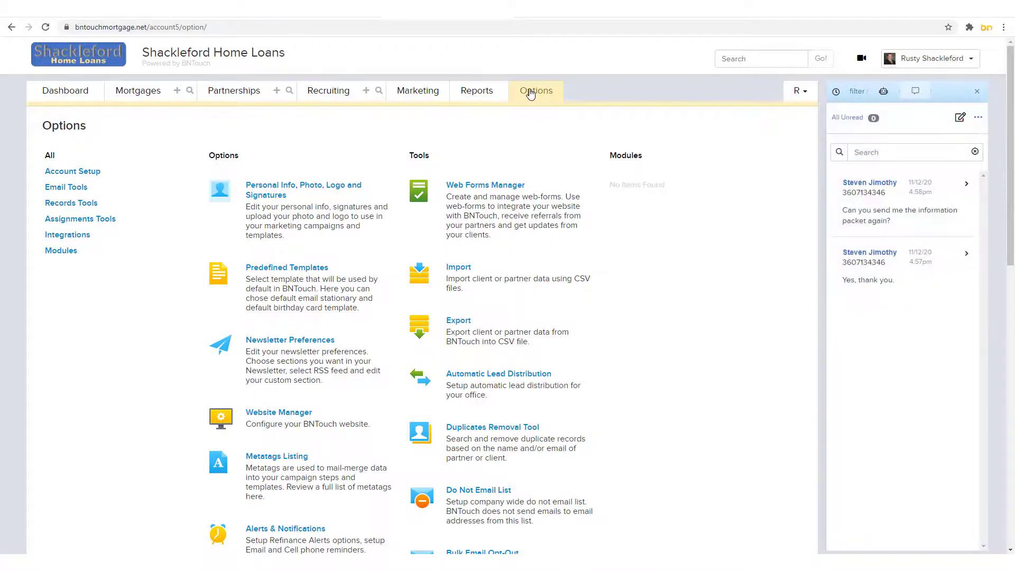
# Step: Open the Borrower & Partner Portals settings from the Options page
pyautogui.scroll(-6, 650, 248)
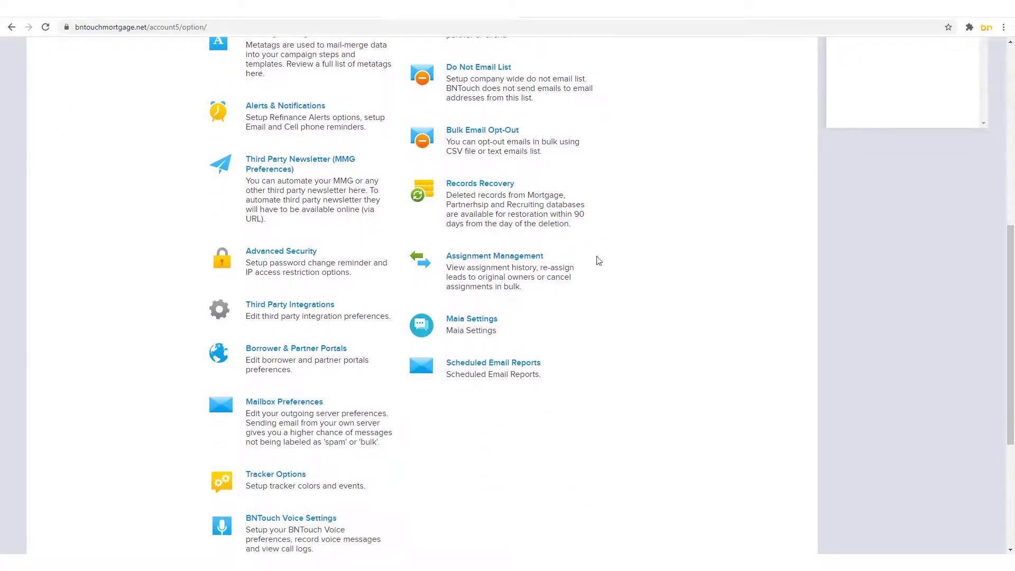
pyautogui.click(297, 350)
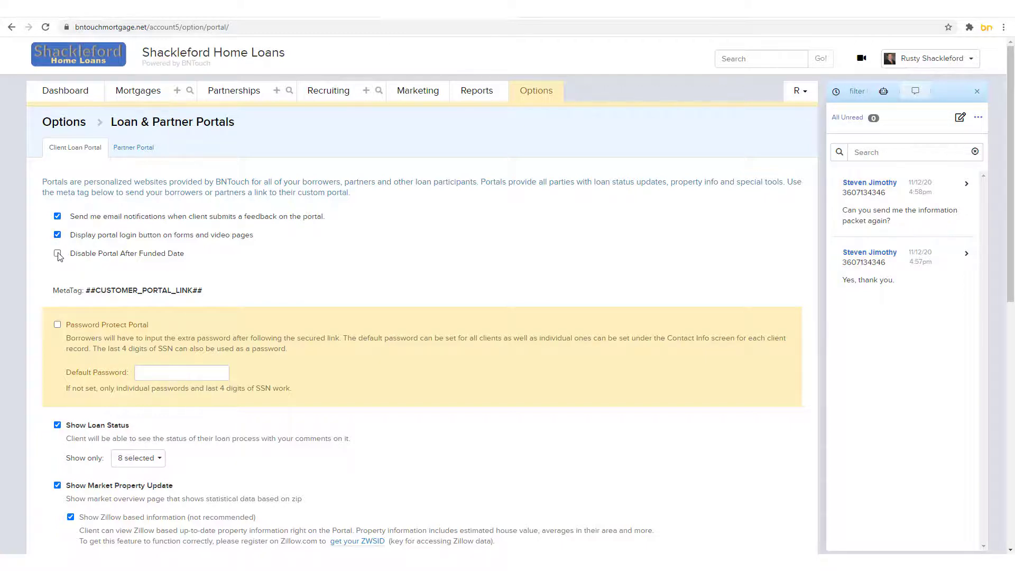
# Step: Keep the portal active after the funded date and copy the ##CUSTOMER_PORTAL_LINK## metatag
pyautogui.click(58, 254)
pyautogui.click(58, 253)
pyautogui.moveTo(214, 293); pyautogui.dragTo(179, 294)
pyautogui.moveTo(102, 305); pyautogui.dragTo(88, 294)
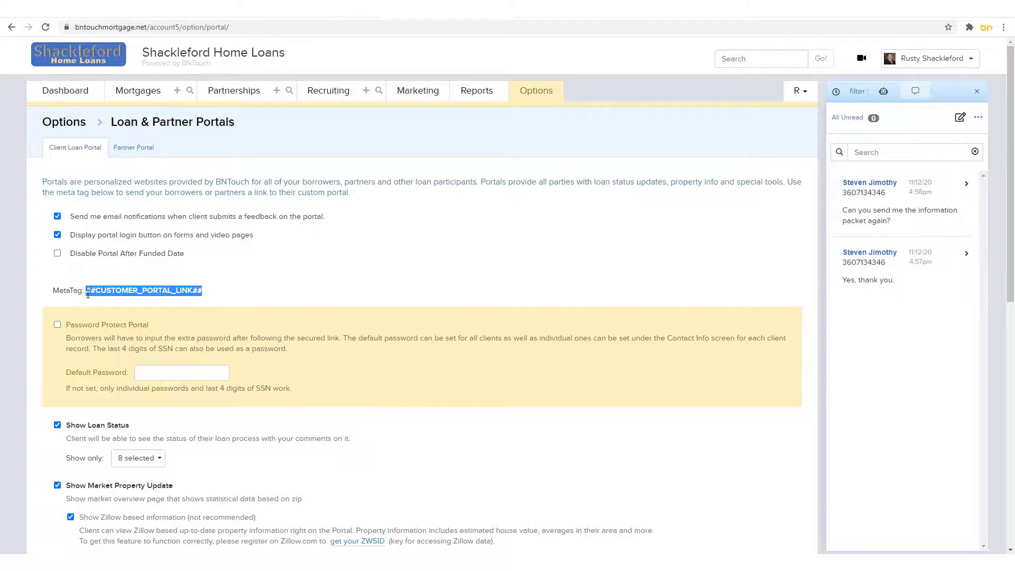
pyautogui.rightClick(93, 292)
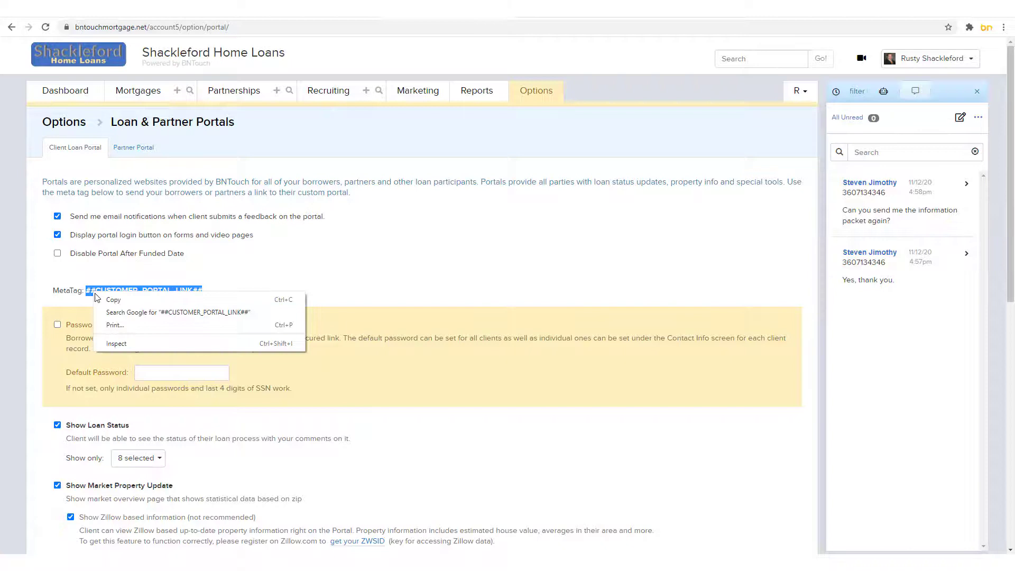
pyautogui.click(135, 299)
pyautogui.click(269, 288)
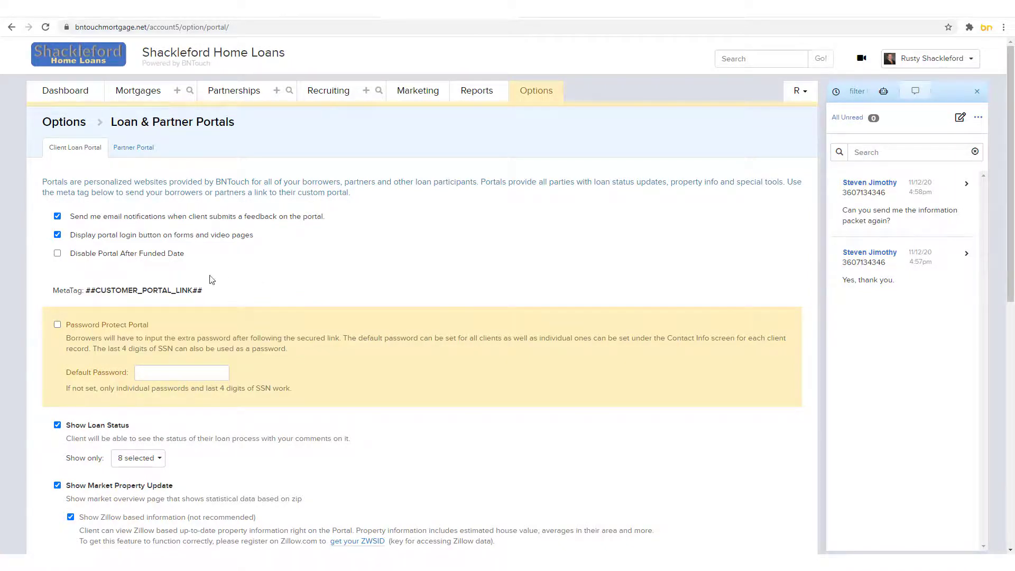
# Step: Enable Password Protect Portal and enter a default portal password
pyautogui.click(57, 326)
pyautogui.click(201, 375)
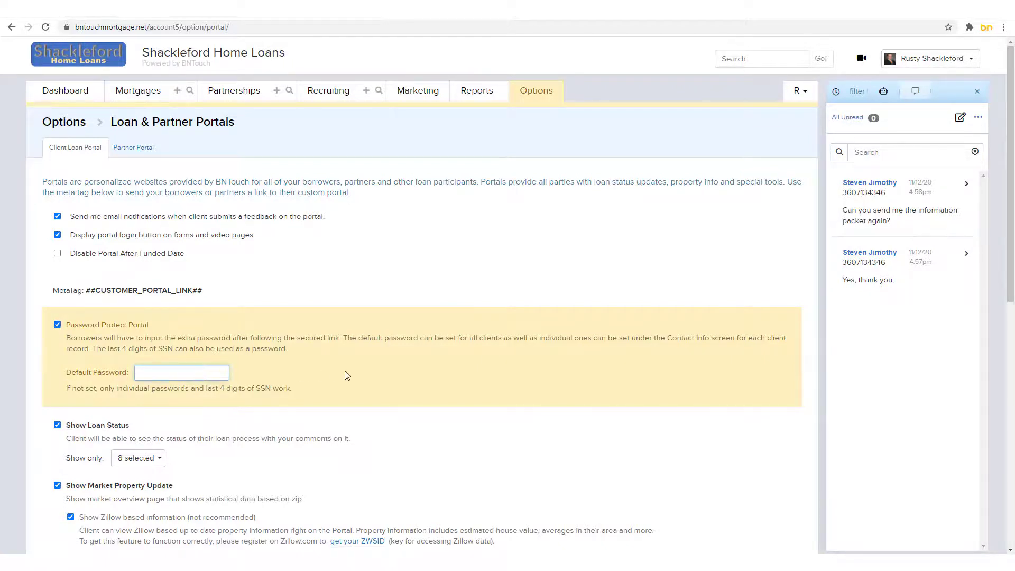
pyautogui.click(345, 371)
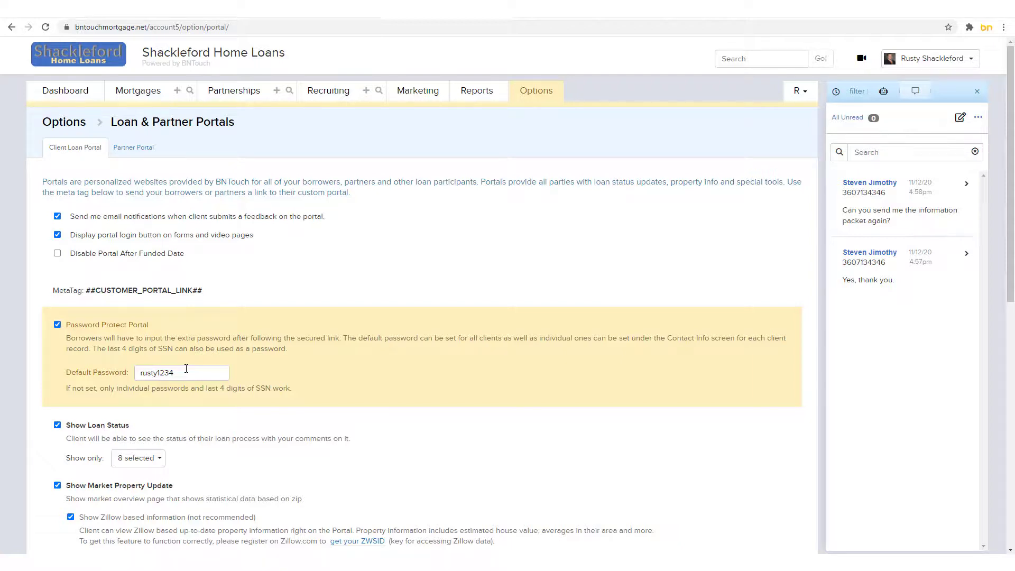
pyautogui.scroll(-2, 396, 361)
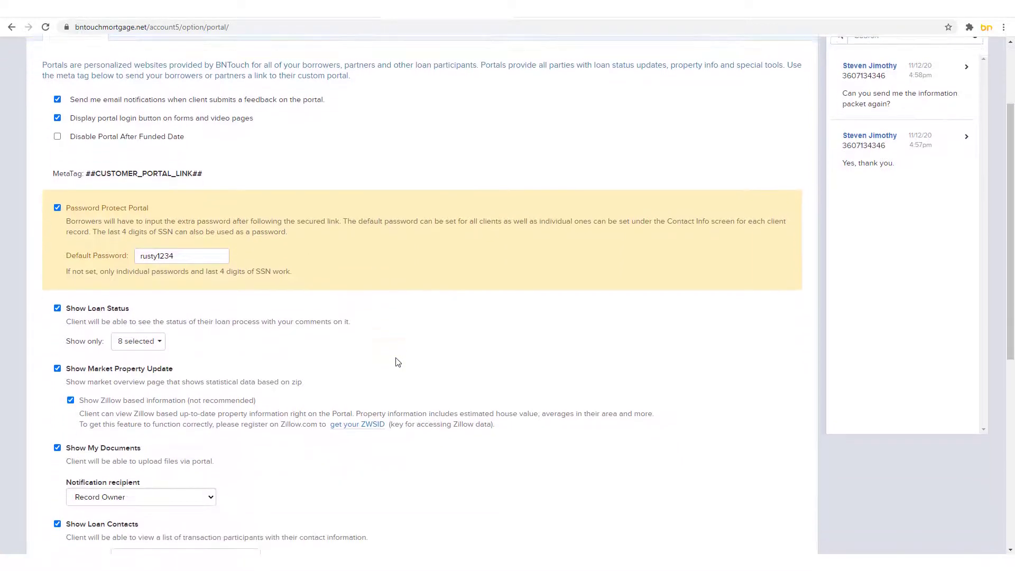
# Step: Leave the visible loan statuses unchanged and keep Record Owner as document notification recipient
pyautogui.scroll(-5, 397, 361)
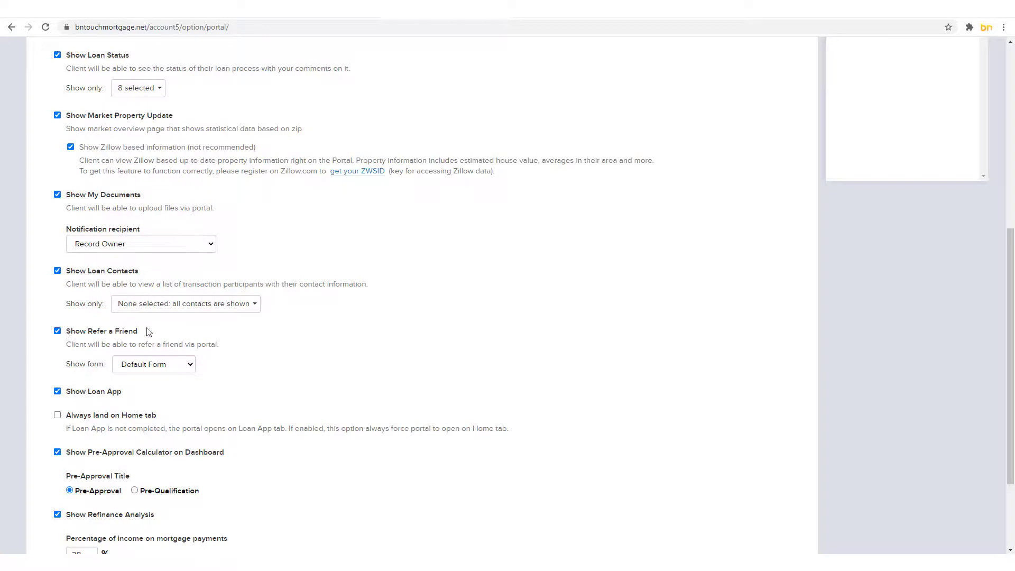
pyautogui.click(157, 90)
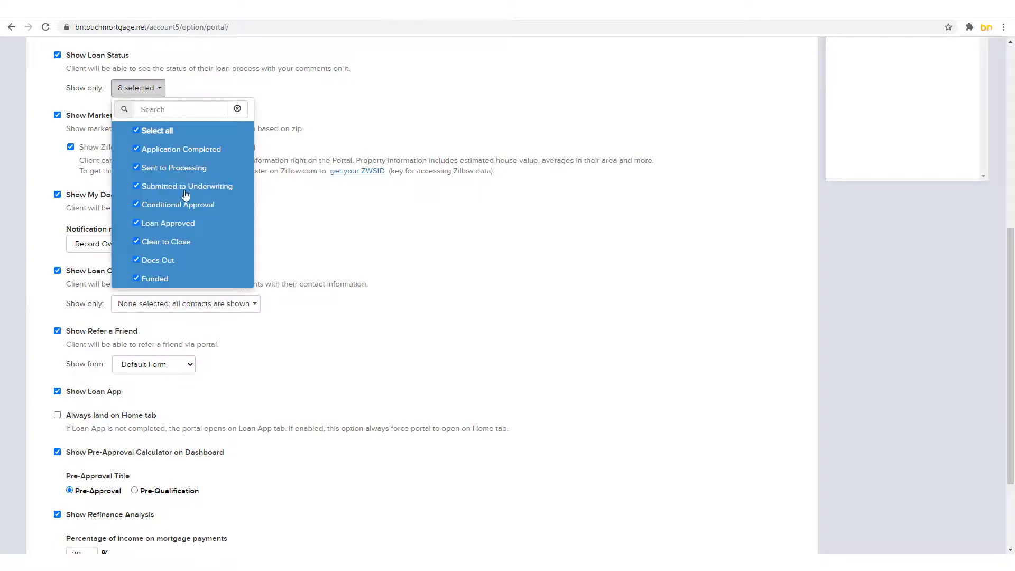
pyautogui.click(310, 108)
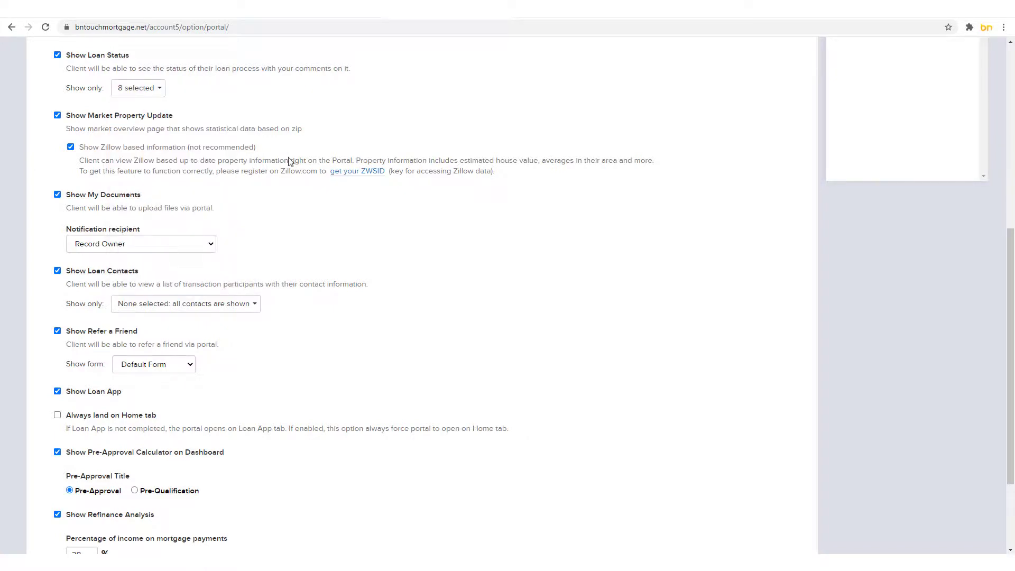
pyautogui.click(196, 249)
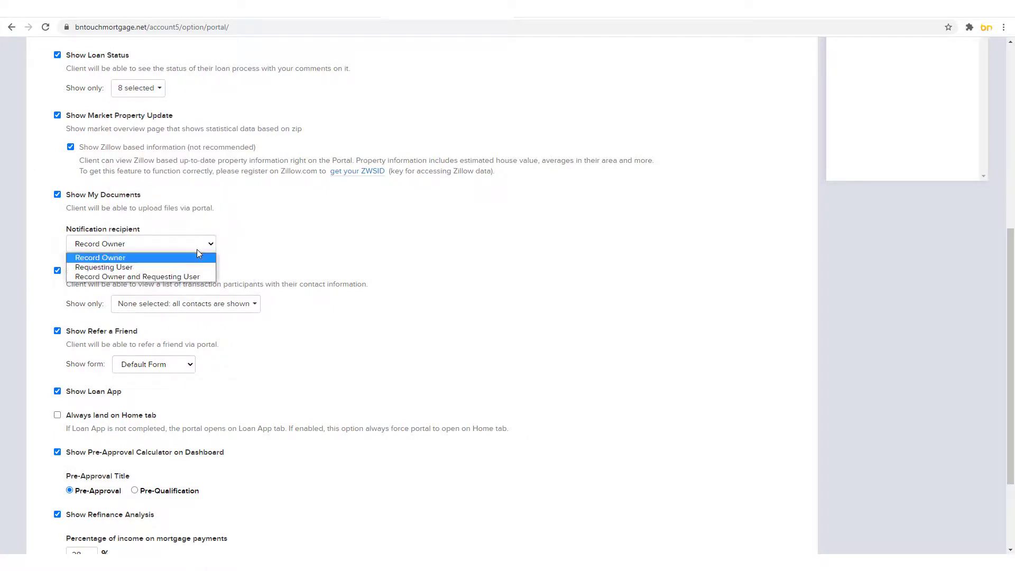
pyautogui.click(370, 238)
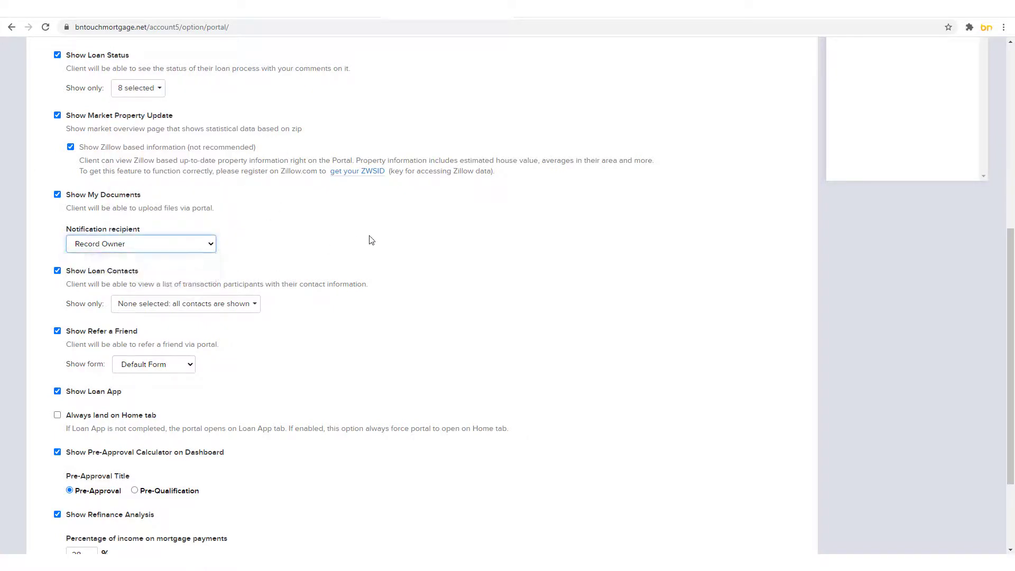
# Step: Keep the portal opening on Loan App with cell phone shown, then save the preferences
pyautogui.click(57, 415)
pyautogui.click(57, 415)
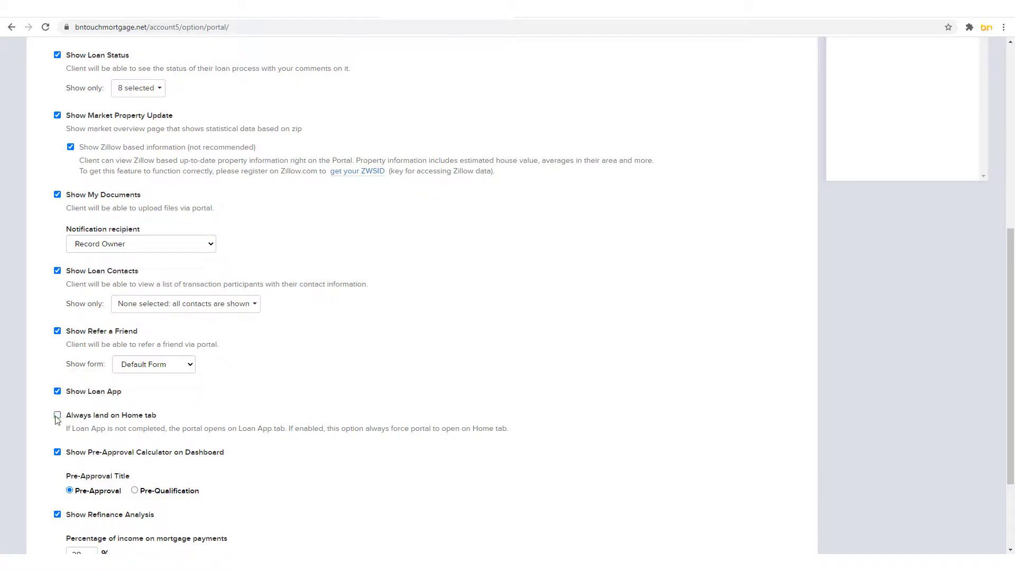
pyautogui.scroll(-3, 431, 385)
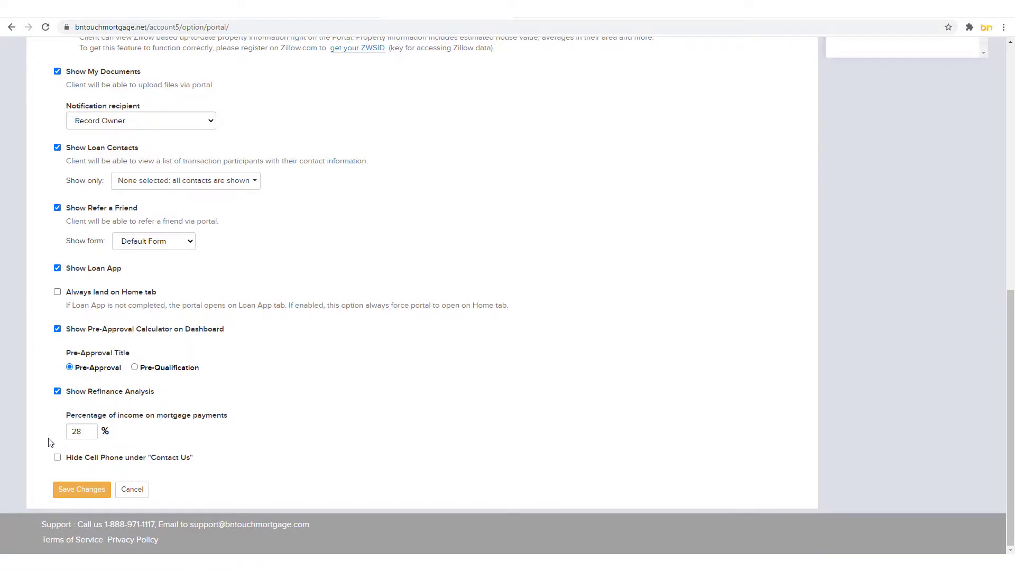
pyautogui.click(58, 457)
pyautogui.click(57, 457)
pyautogui.click(83, 490)
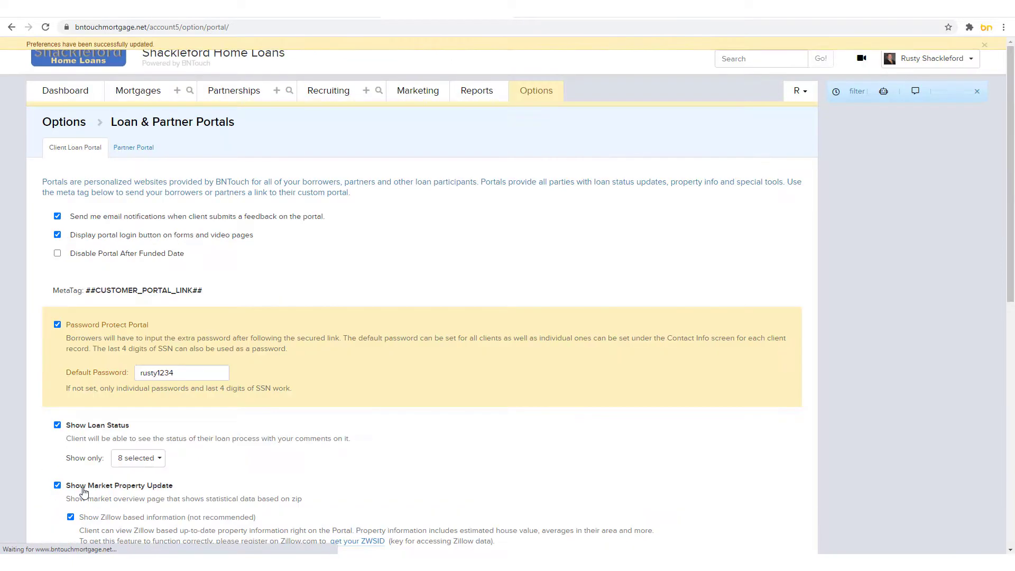